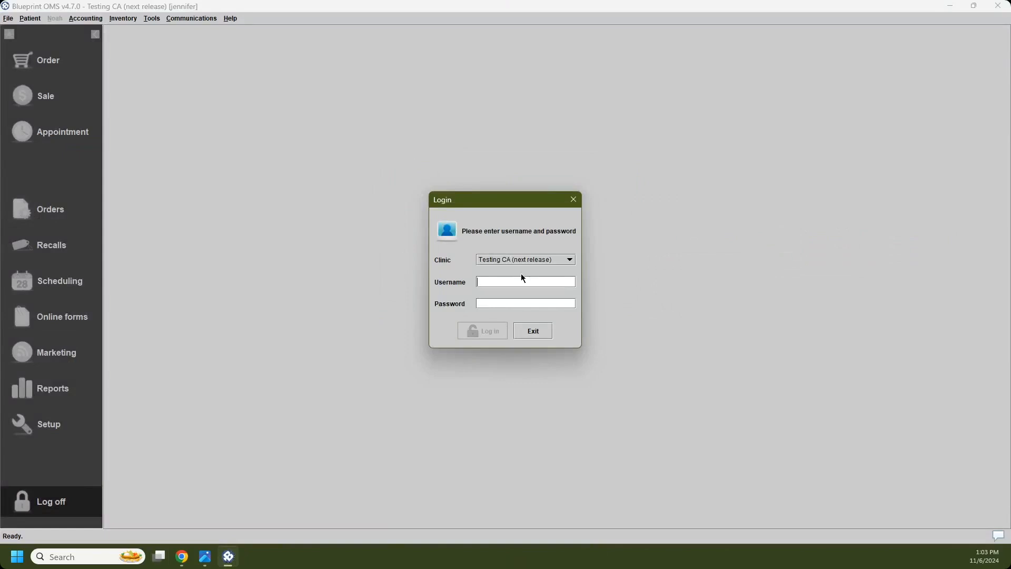
Step: Log in to the Testing CA (next release) clinic with the account username and password
text(jennifer)
key(Tab)
text(********)
key(Return)
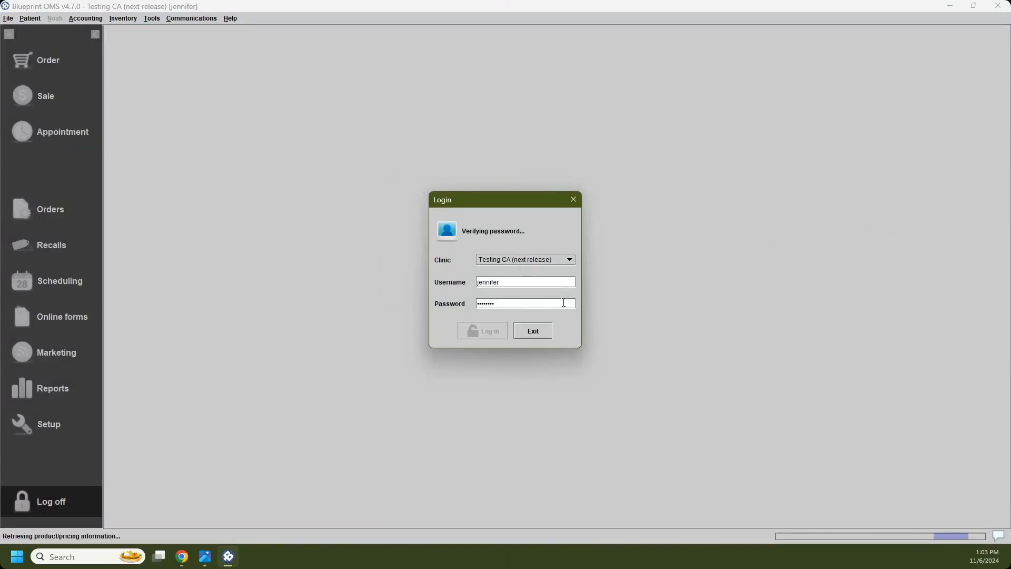
Step: Switch to the Photos image showing the shared email address warning, and return to the scheduling calendar in Blueprint OMS
click(214, 561)
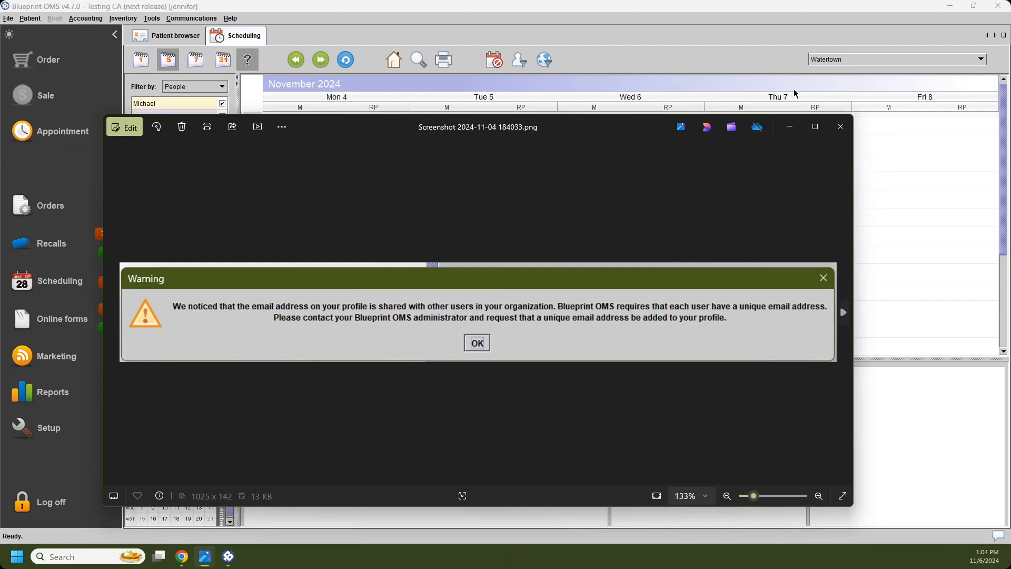
click(726, 25)
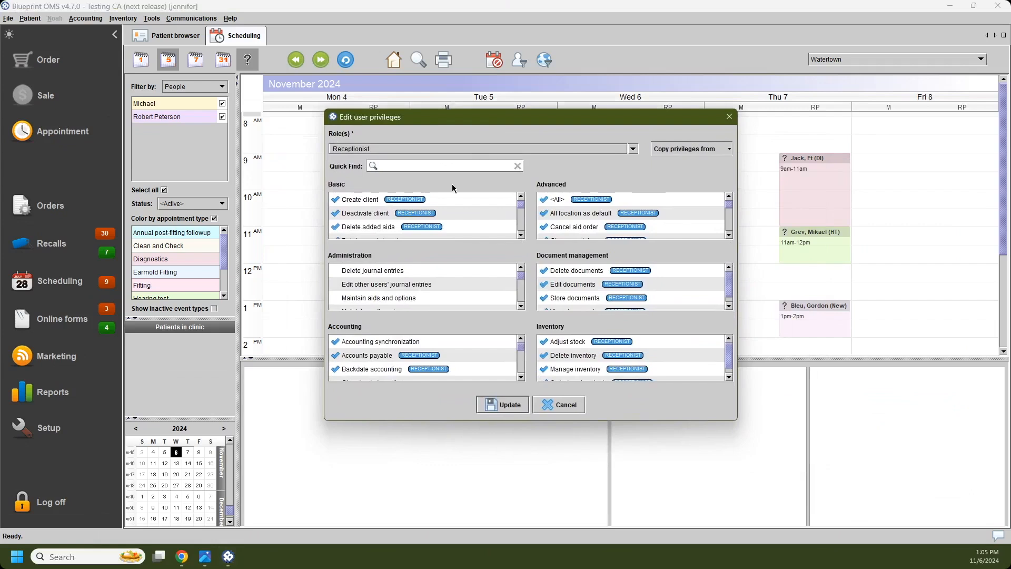
Step: Search the user privileges for "tr" to locate the Transfer events privilege
text(tr)
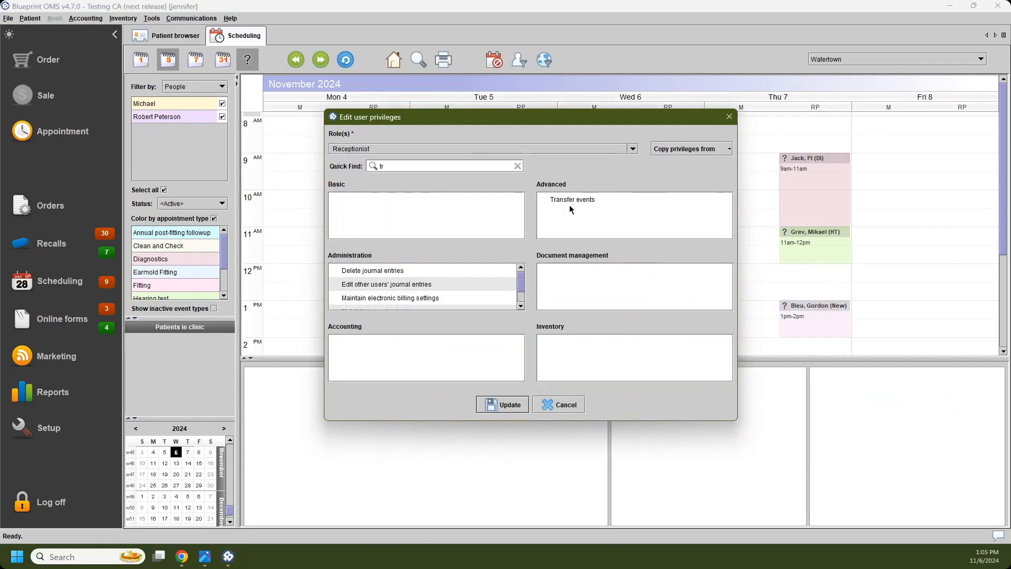
drag(679, 120, 1010, 153)
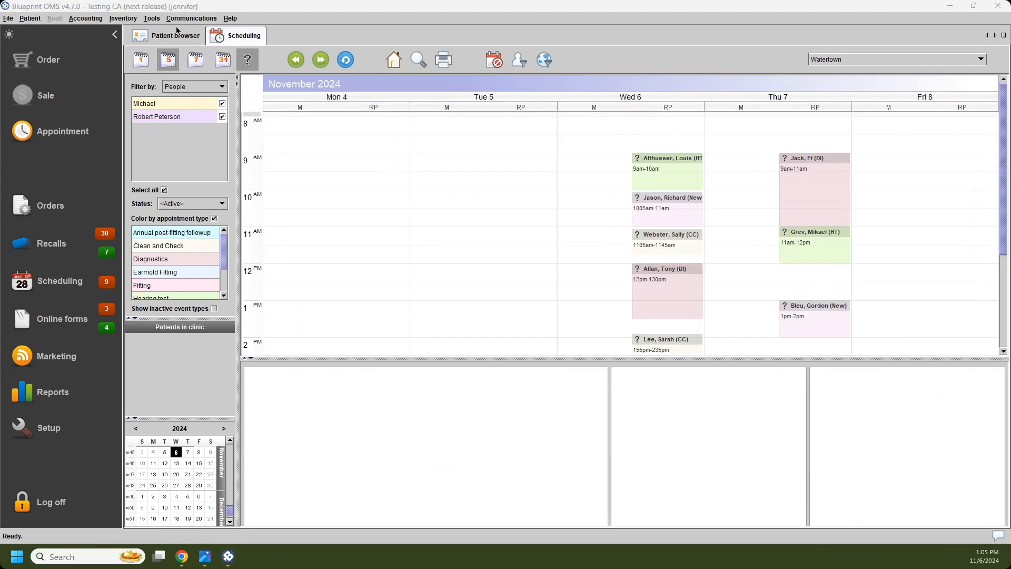
Step: Start the Transfer events wizard and set the period from 06/11/2024 to 07/11/2024
click(154, 20)
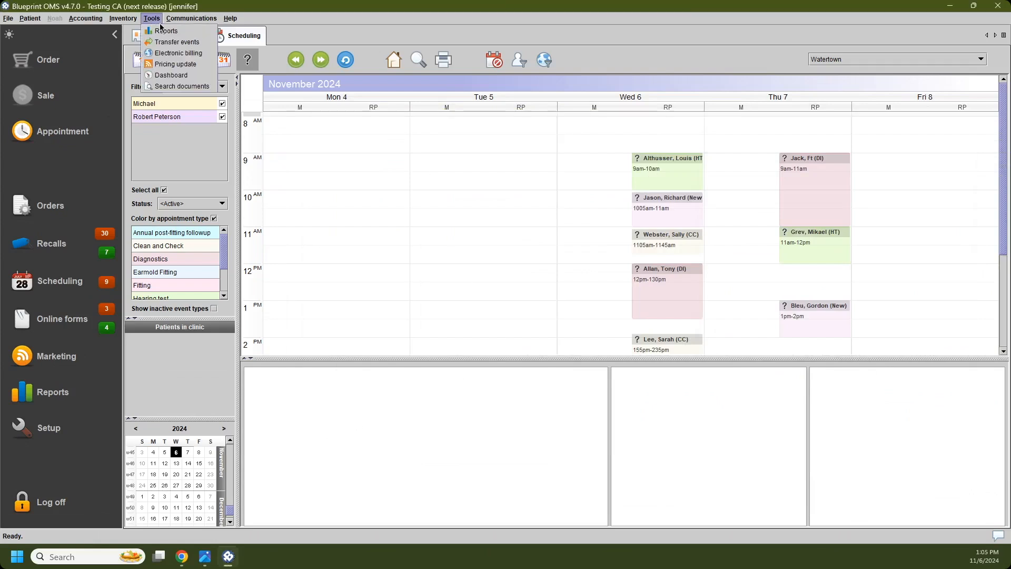
click(209, 43)
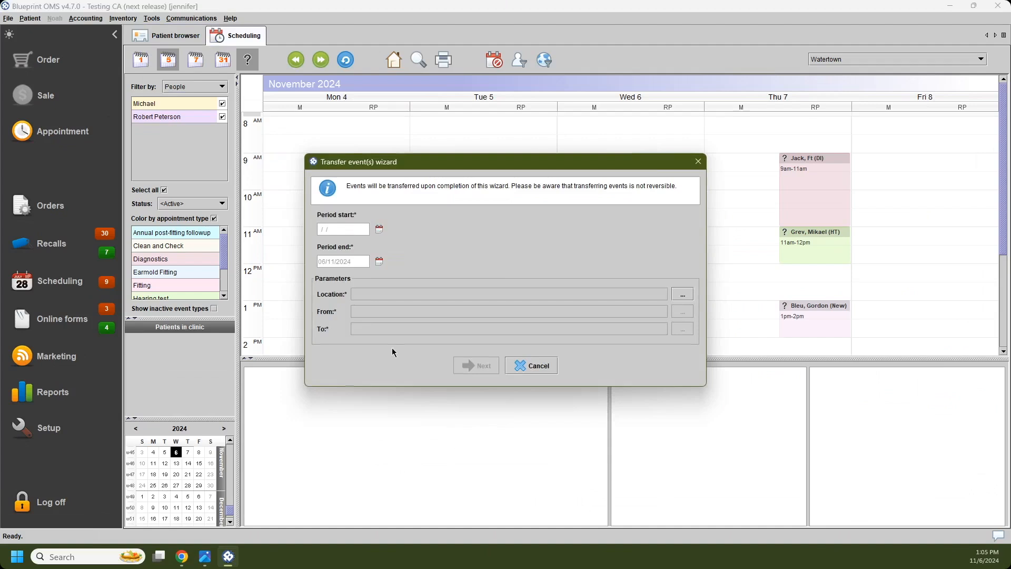
click(380, 229)
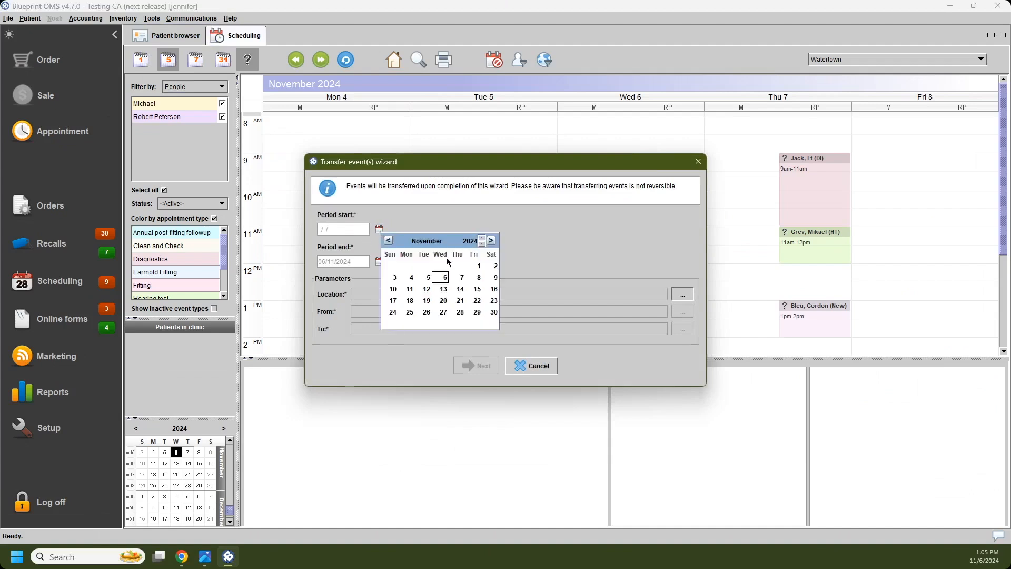
click(445, 276)
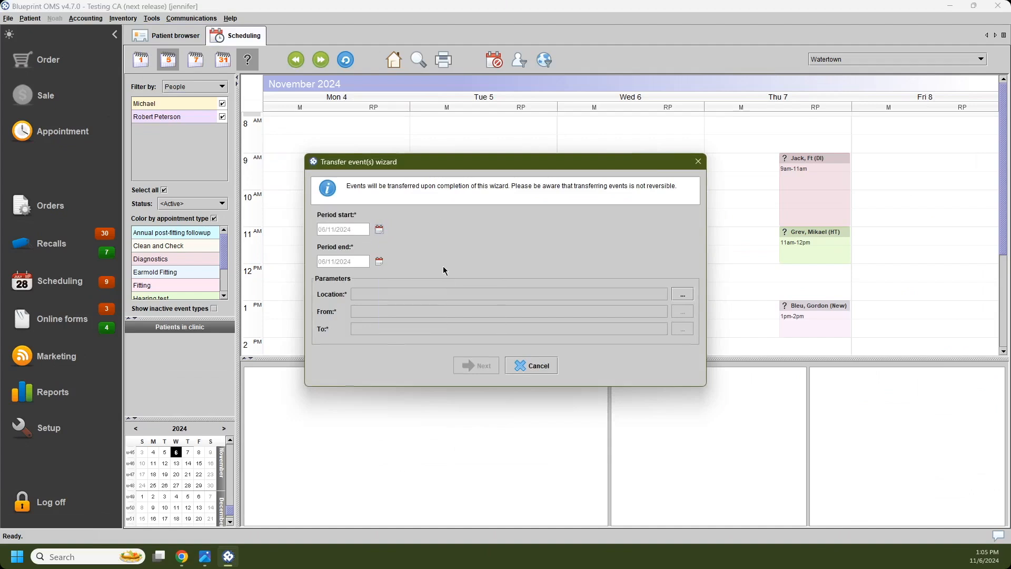
click(379, 261)
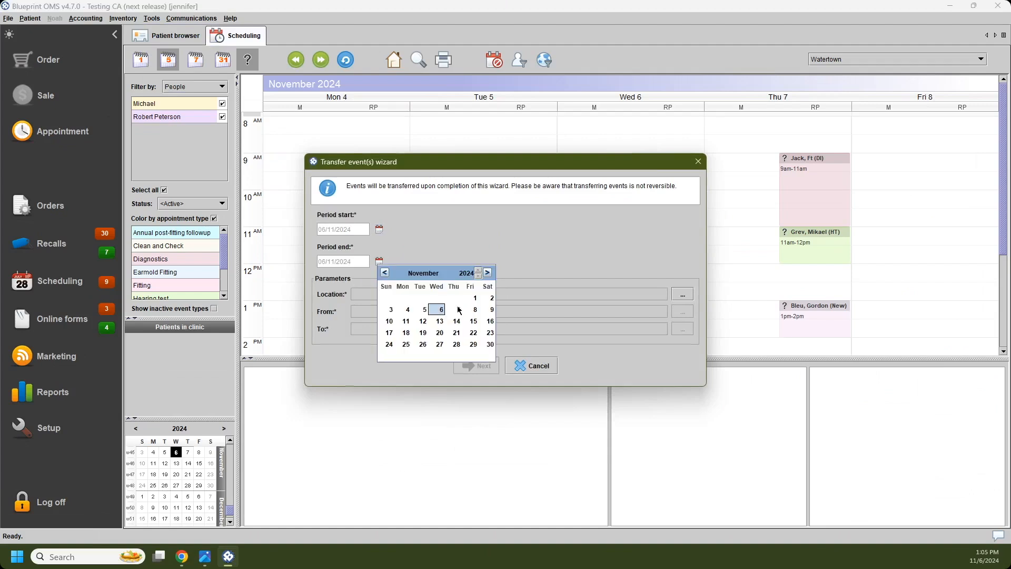
click(457, 309)
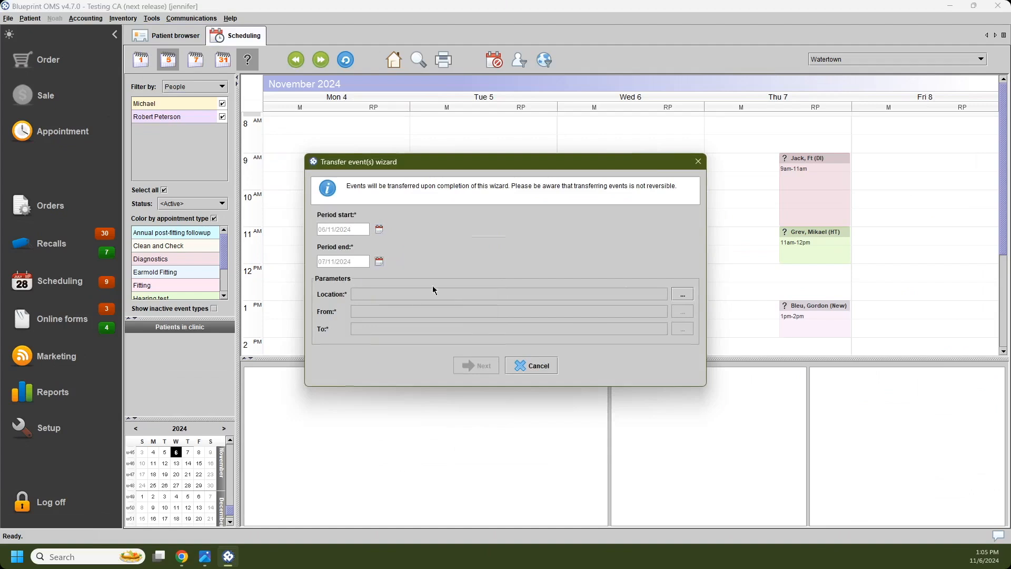
Step: Set the location for the event transfer to Watertown
click(690, 297)
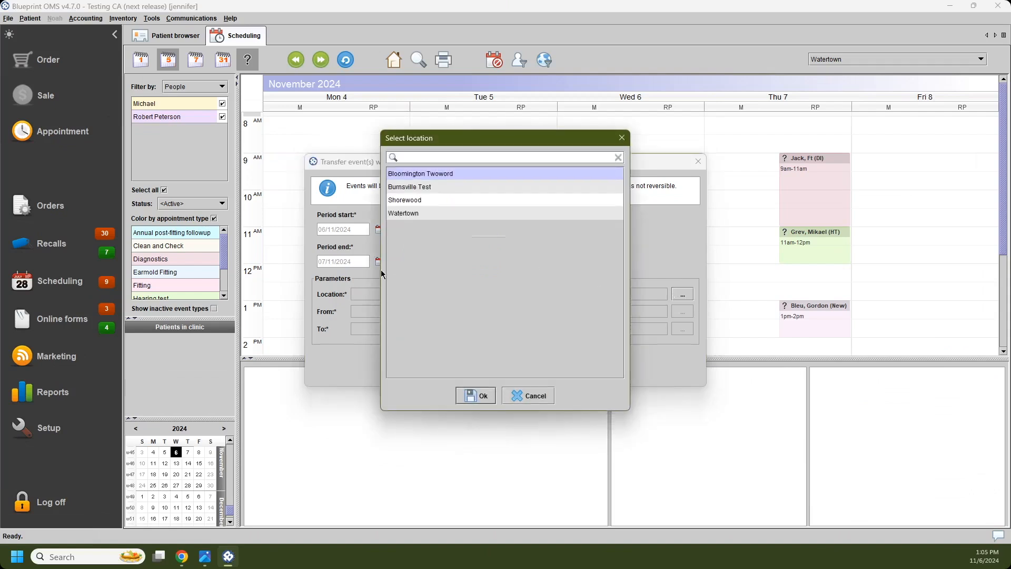
click(416, 214)
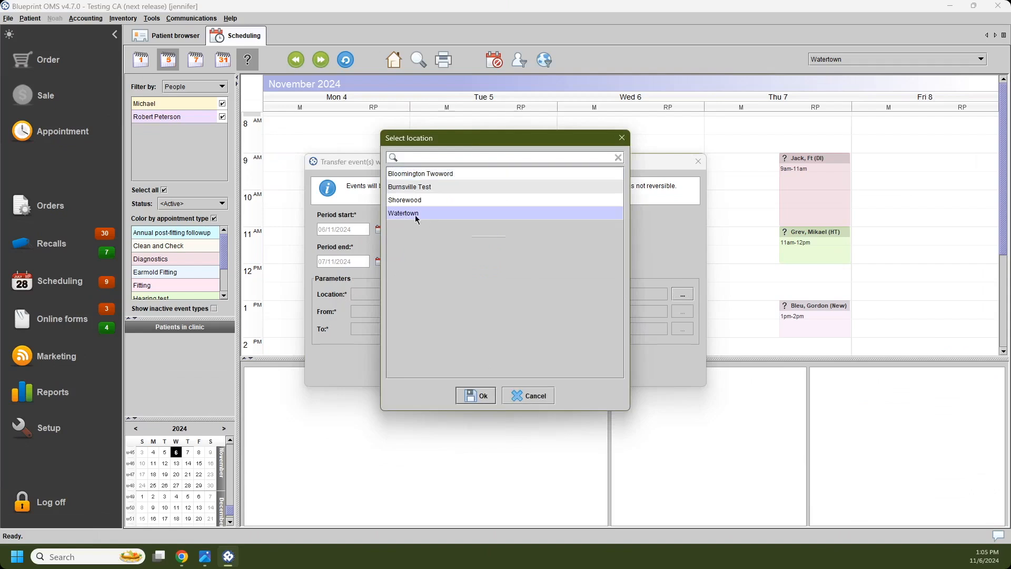
click(480, 393)
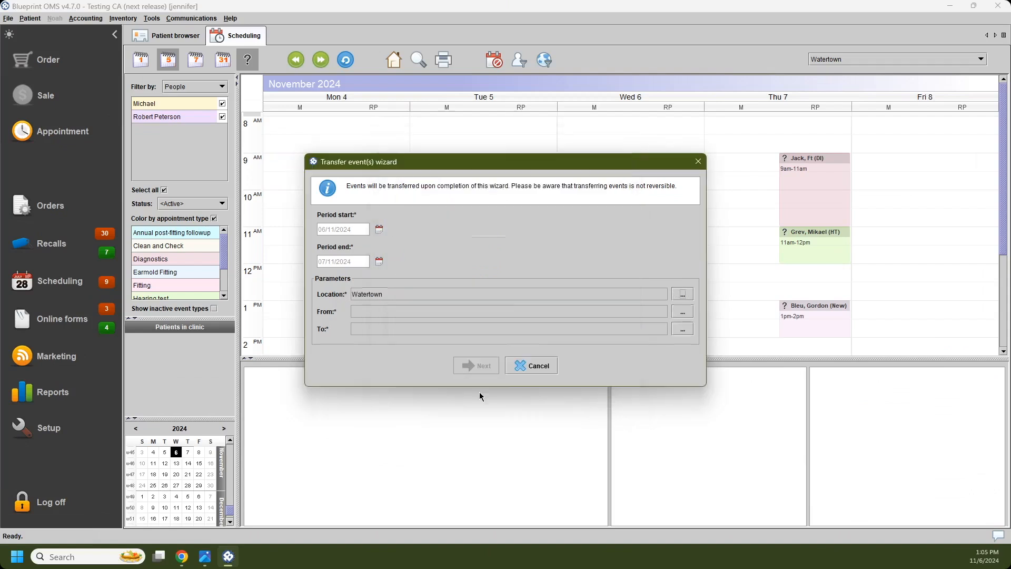
Step: Choose the second listed provider as the transfer source and the first as the destination, and proceed to the list of events
click(683, 314)
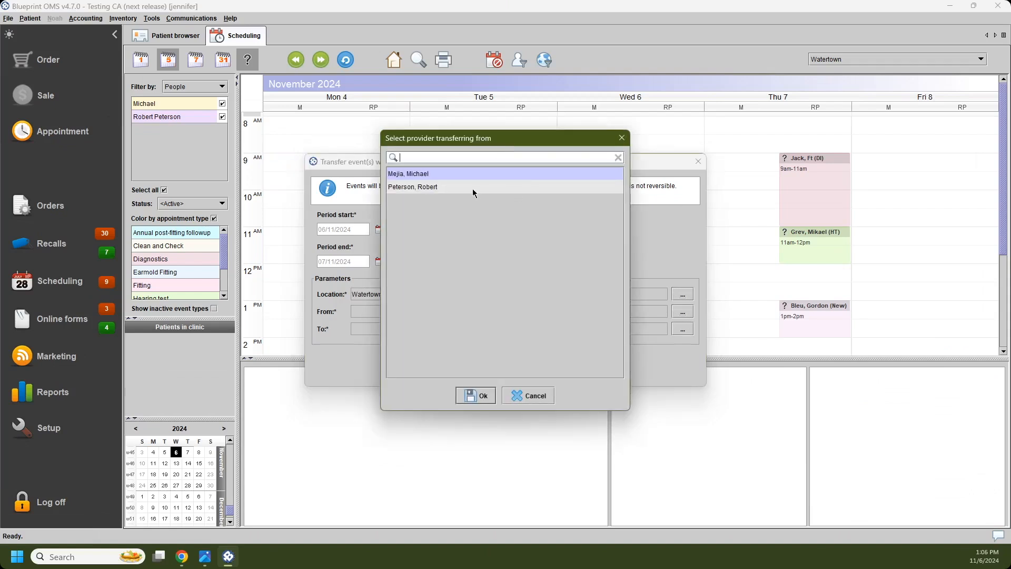
click(477, 186)
click(476, 395)
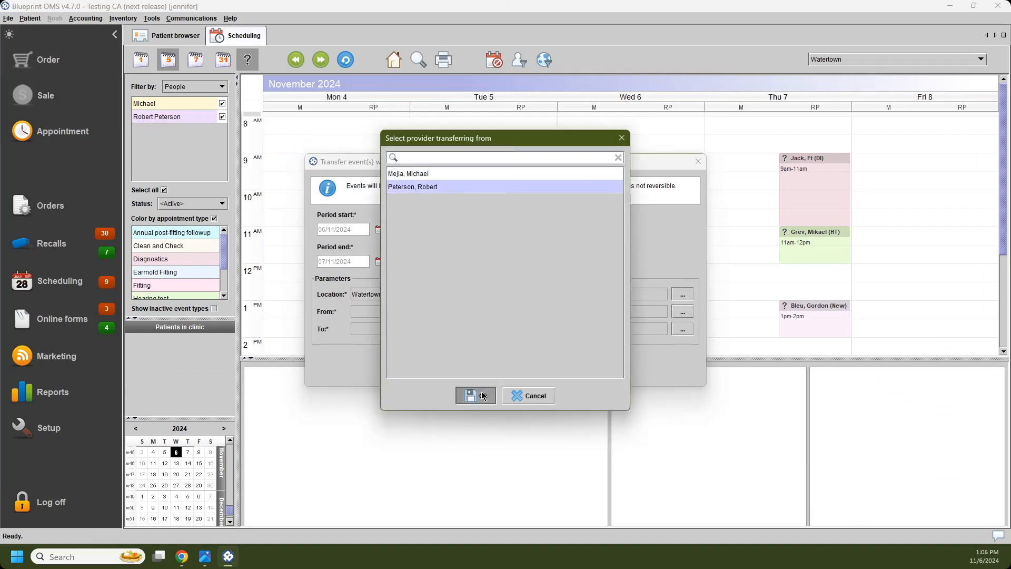
click(678, 332)
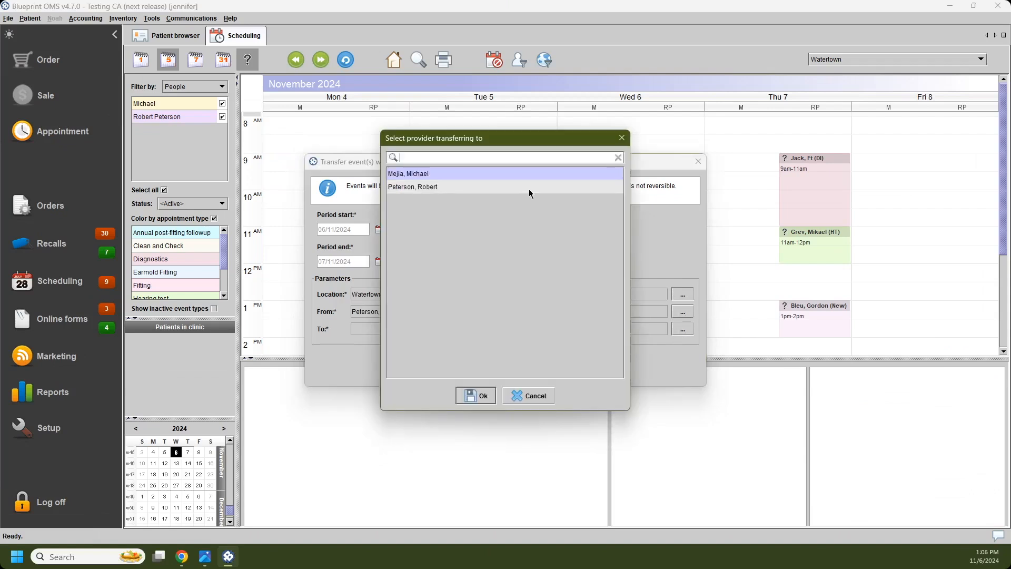
click(485, 400)
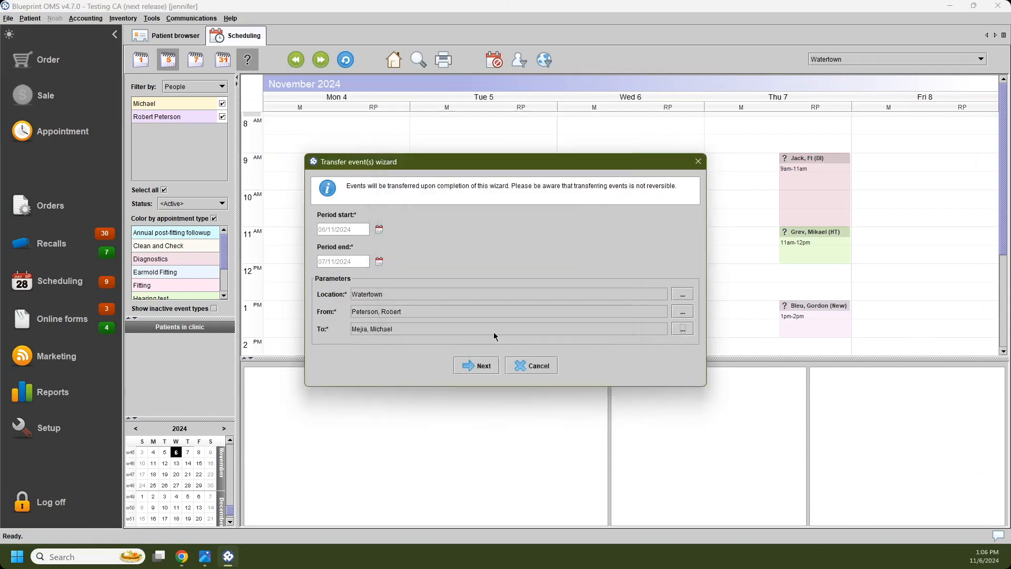
click(481, 366)
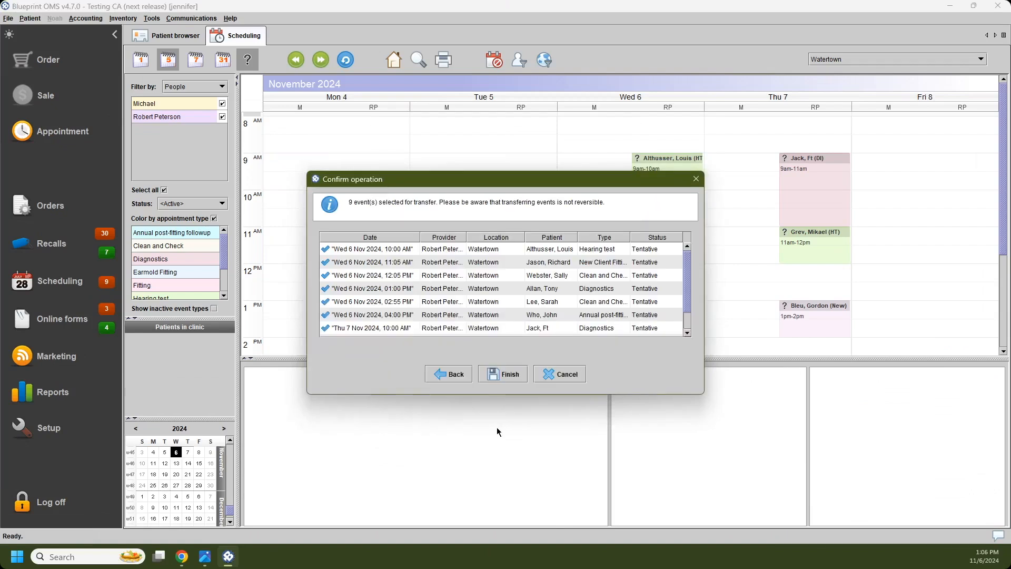
Step: Exclude the Wed 6 Nov 10:00 AM, 11:05 AM and 12:05 PM events, and complete the transfer of the remaining events
click(325, 249)
click(325, 262)
click(325, 275)
scroll(353, 289, down, 1)
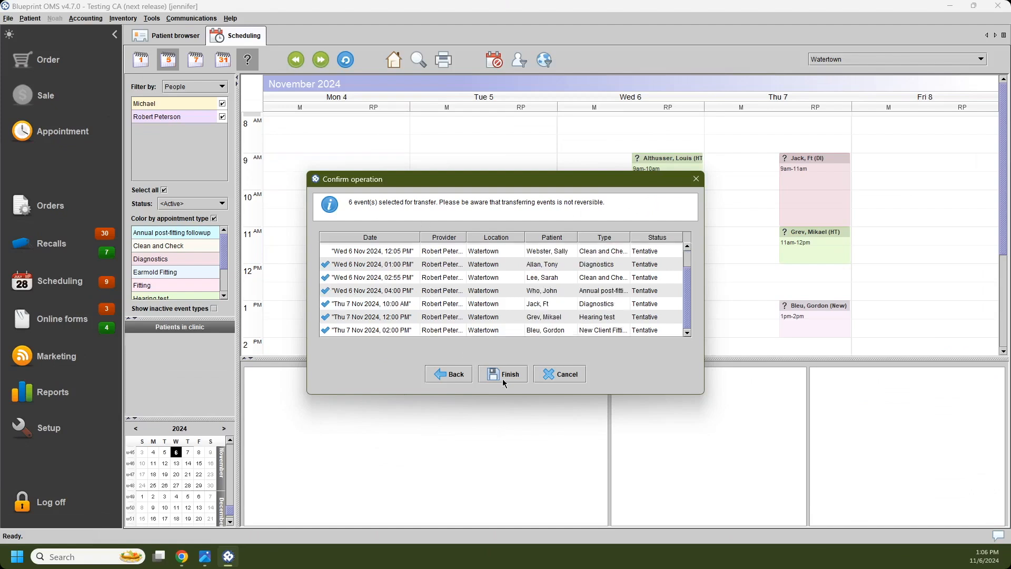
click(503, 375)
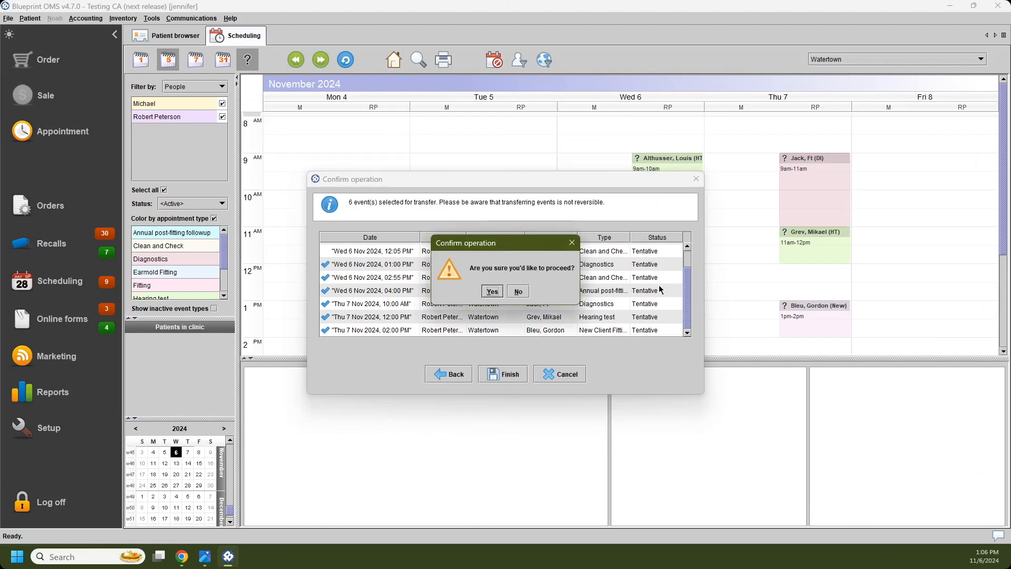
click(501, 297)
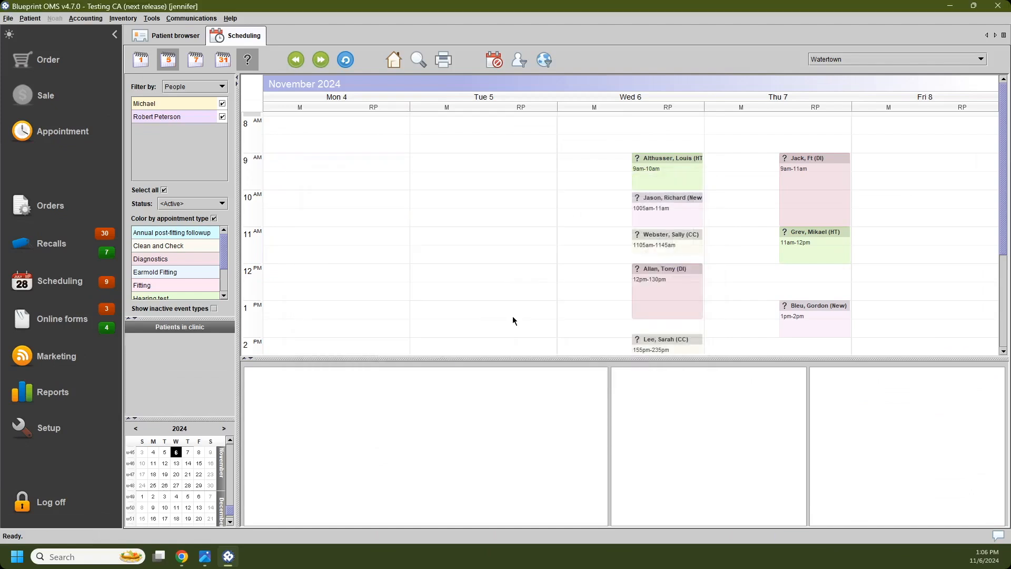
Step: Enlarge the calendar area slightly and refresh the schedule
drag(725, 358, 727, 374)
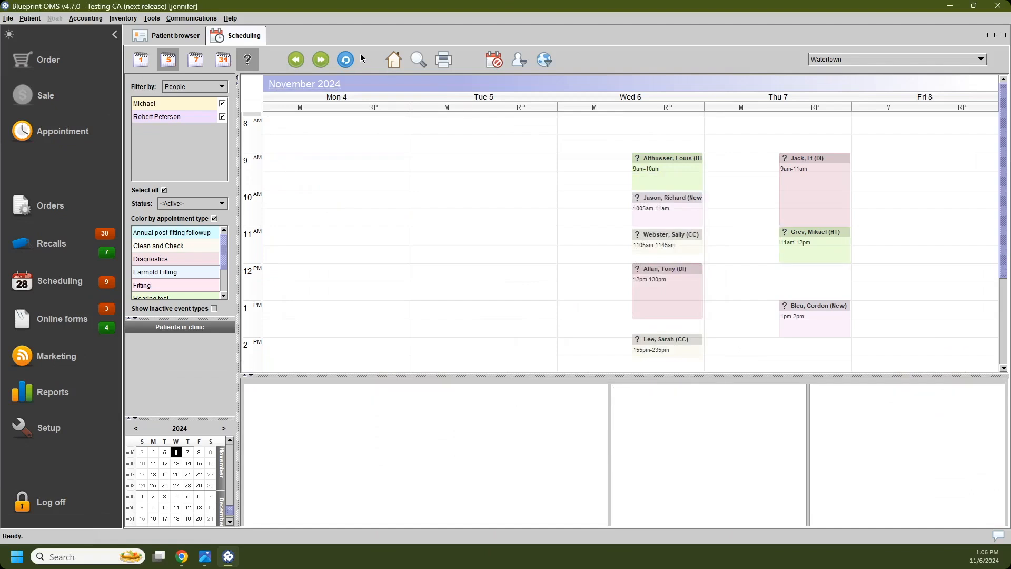
click(348, 62)
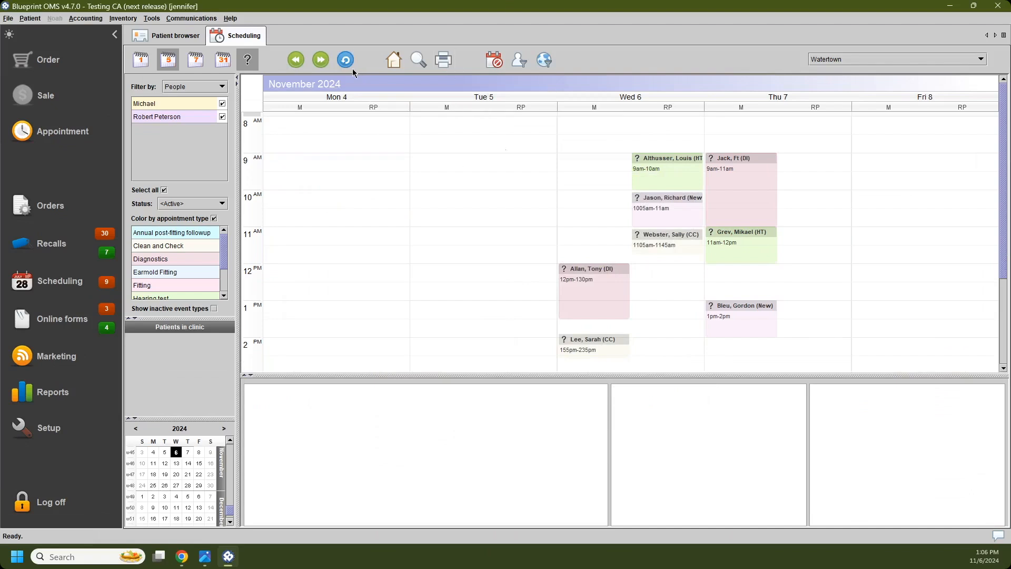
click(675, 318)
Step: Open the clinic email addresses setup under Locations and view the form for adding a new address without saving
click(77, 442)
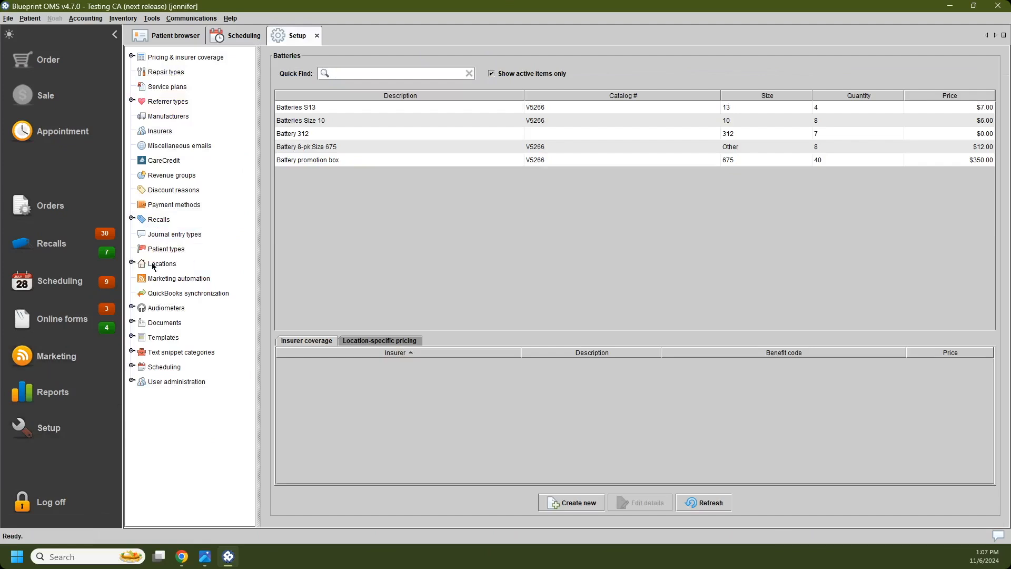
click(132, 263)
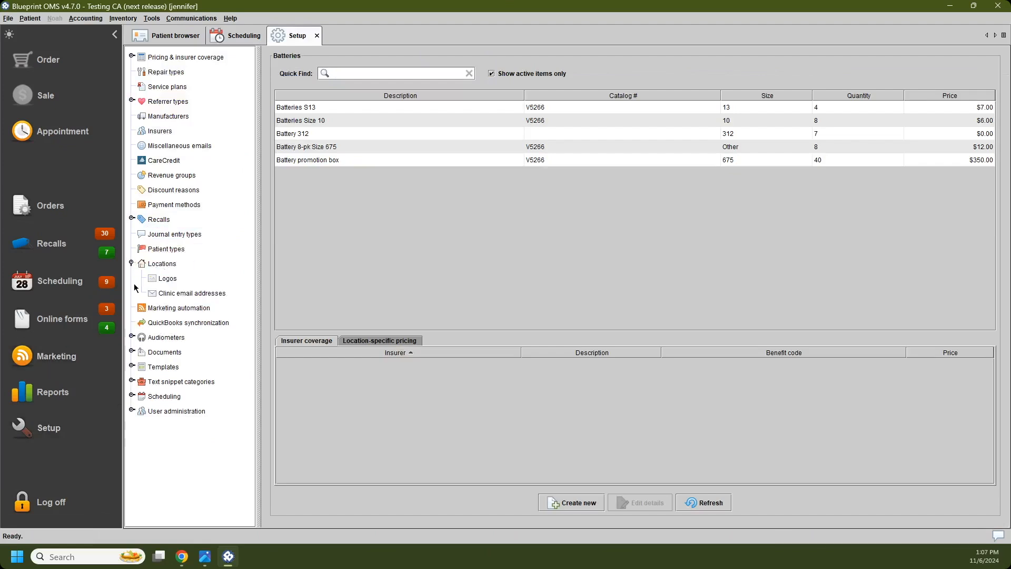
click(172, 297)
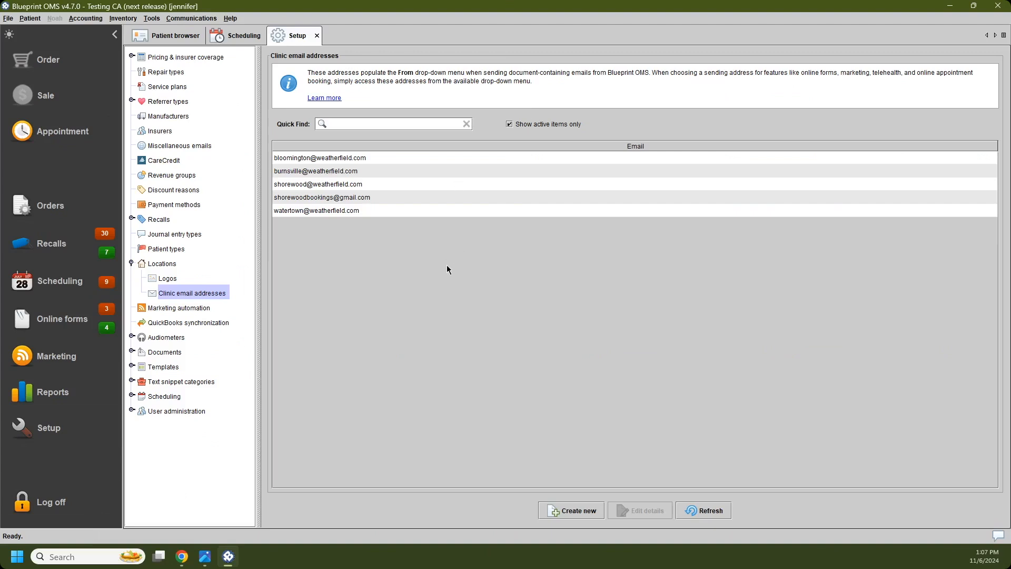
click(574, 514)
click(535, 291)
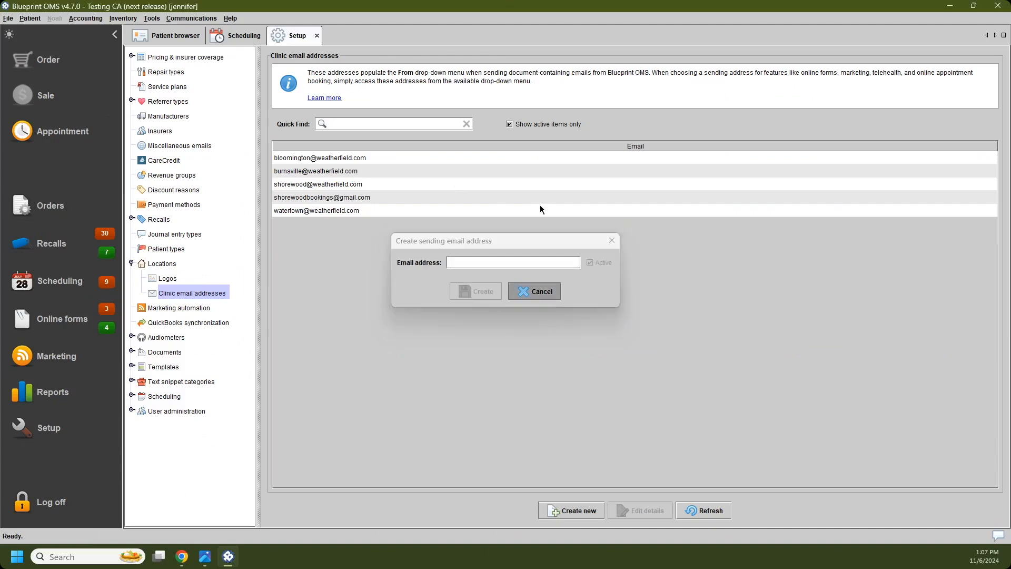
Step: Open the details of the Bloomington clinic's email address to review its Active setting
click(526, 159)
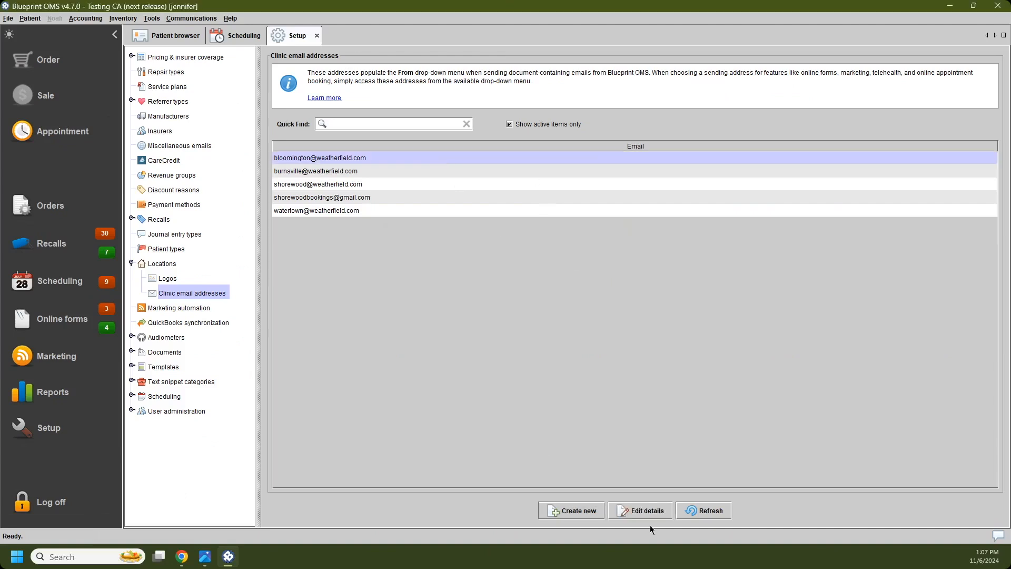
click(641, 511)
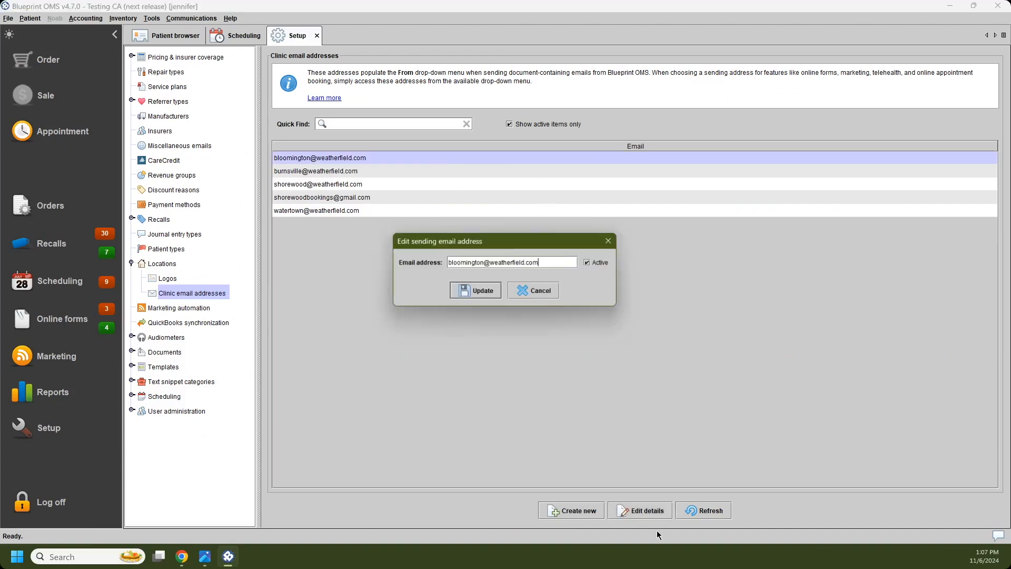
click(591, 263)
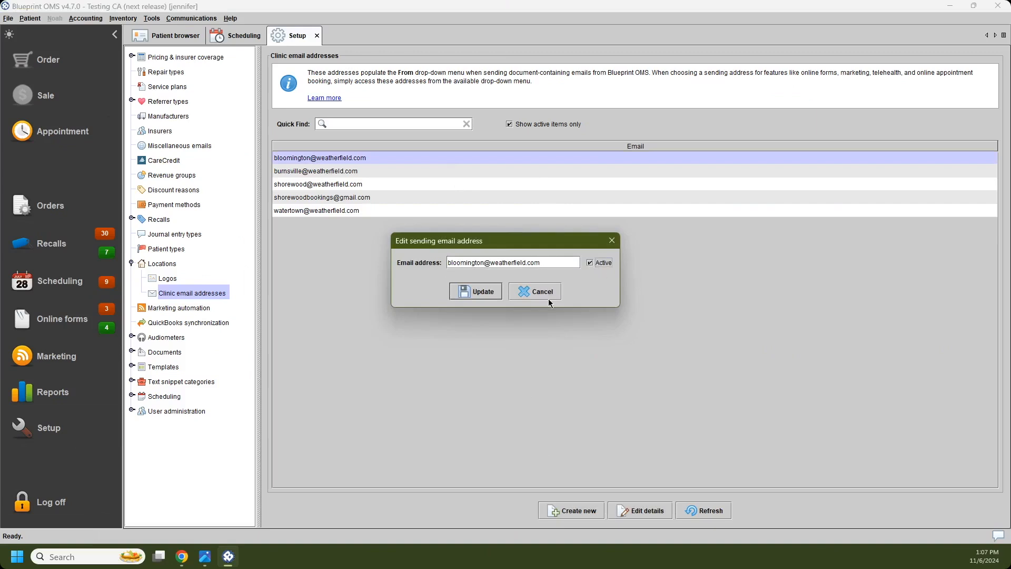
click(476, 291)
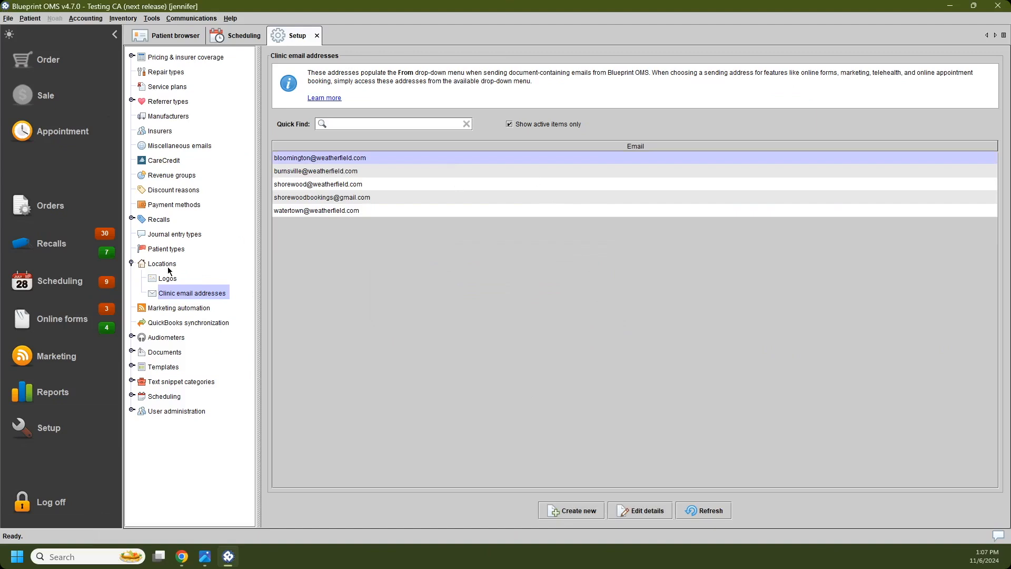
Step: Open the Watertown location's details and choose the Watertown clinic address as the Marketing sending email address
click(169, 265)
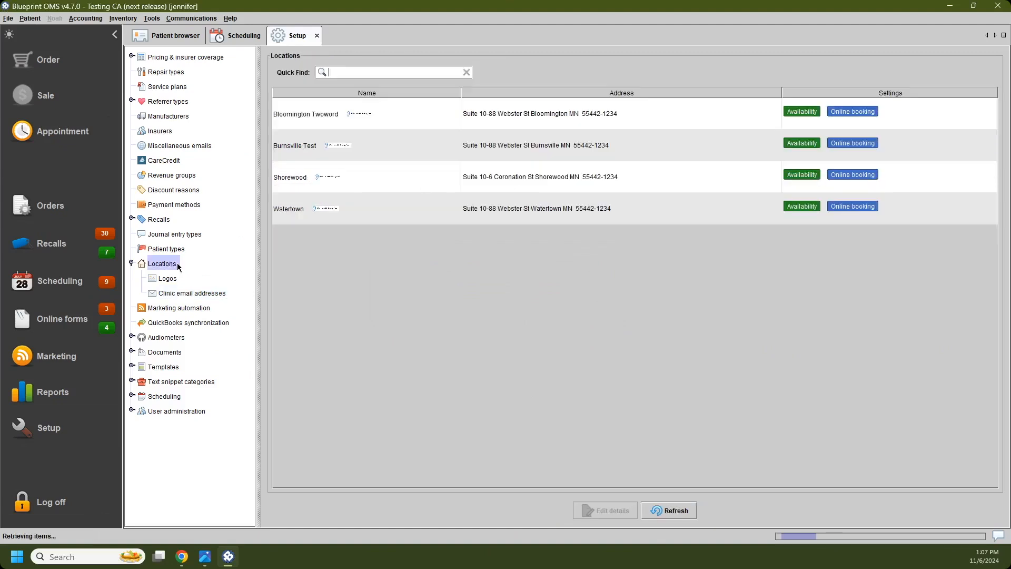
click(387, 224)
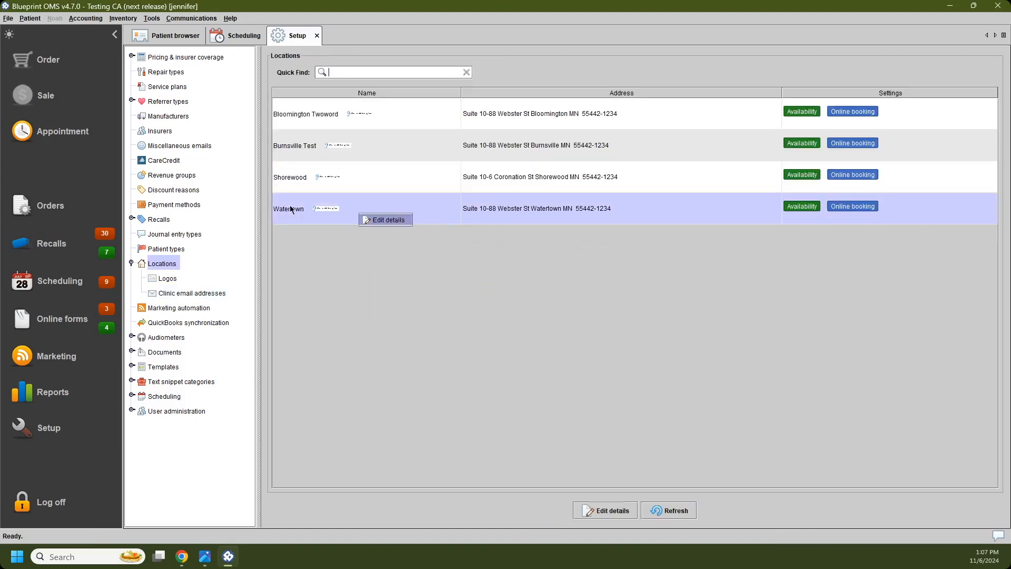
click(381, 221)
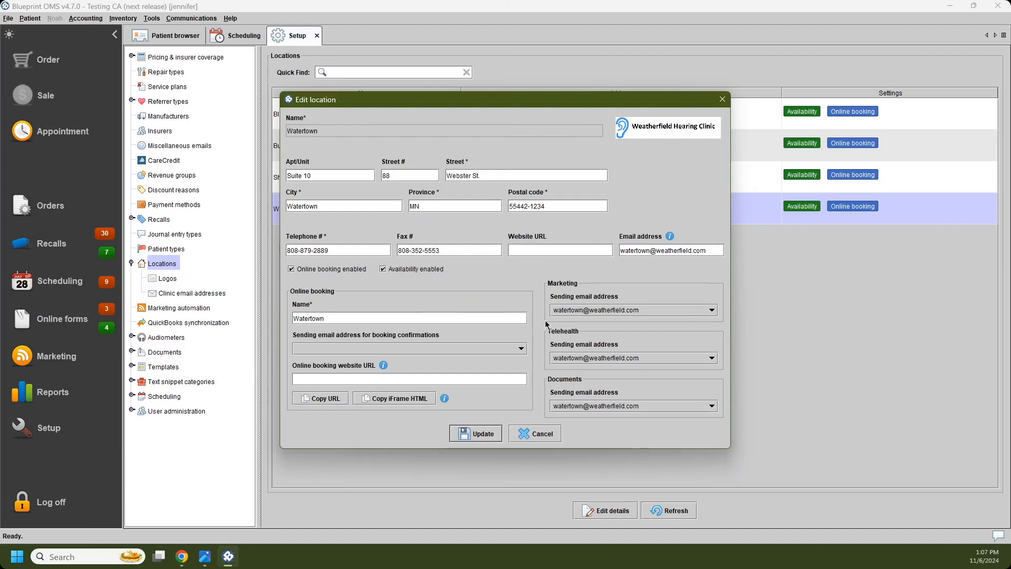
click(599, 314)
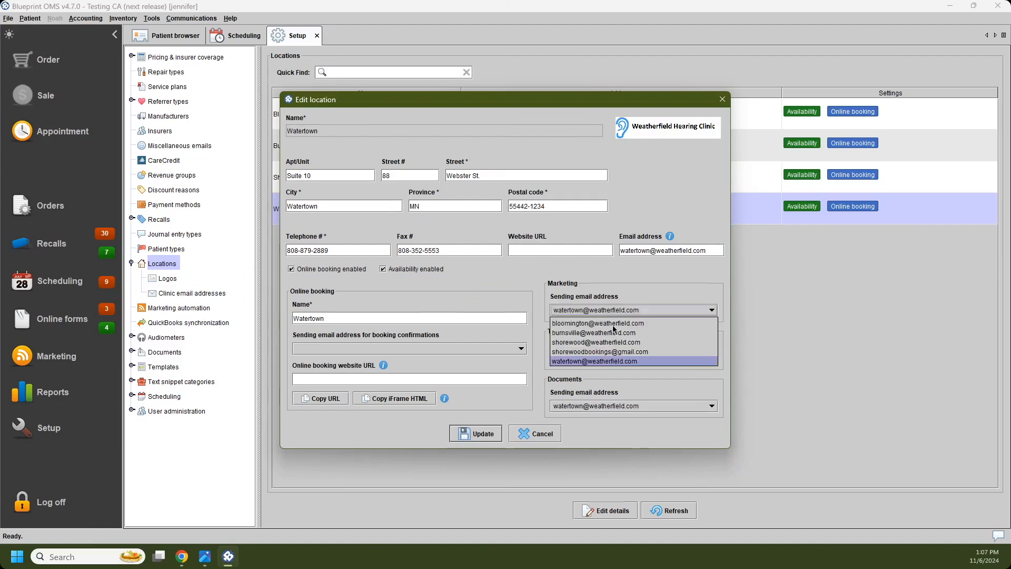
click(643, 358)
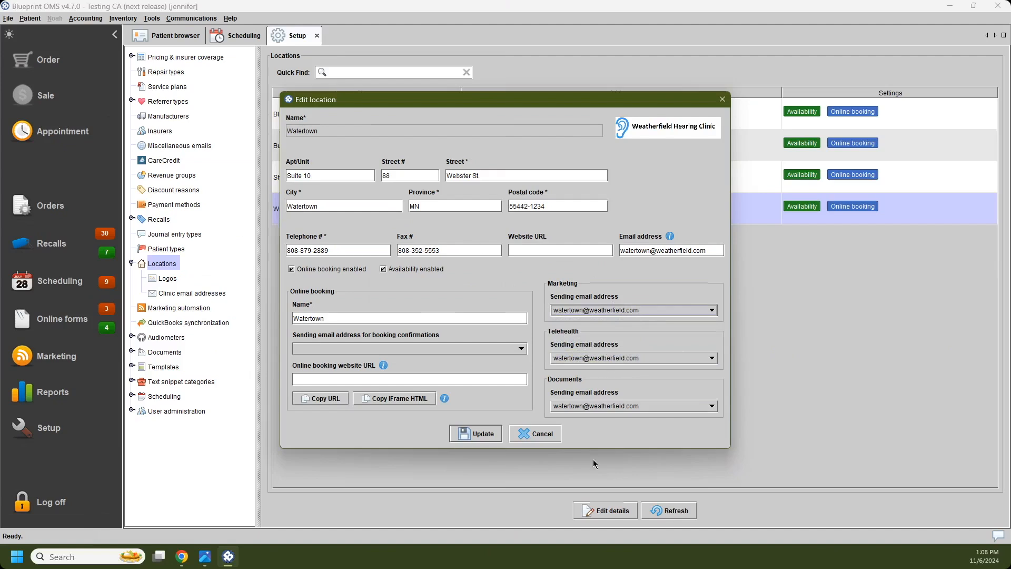
Step: Leave the Watertown location without saving and open the record of the patient booked Wednesday at 11:05 am from the schedule
click(550, 434)
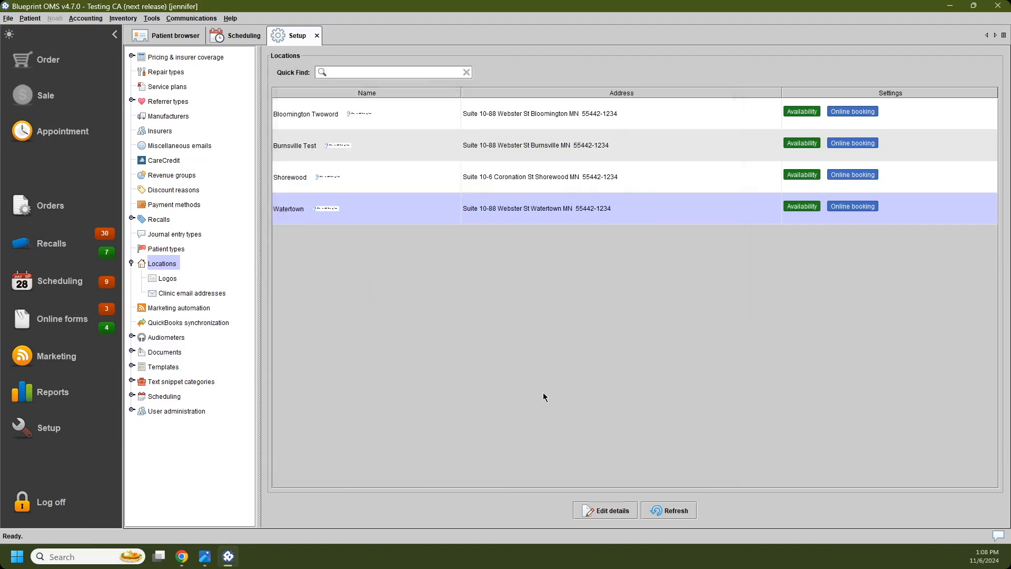
click(235, 42)
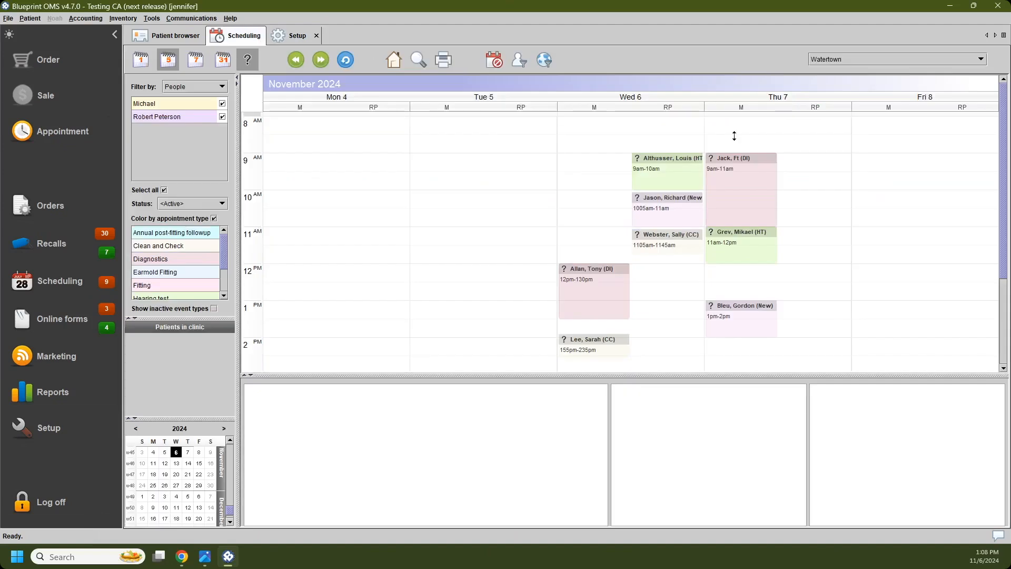
click(753, 230)
click(663, 296)
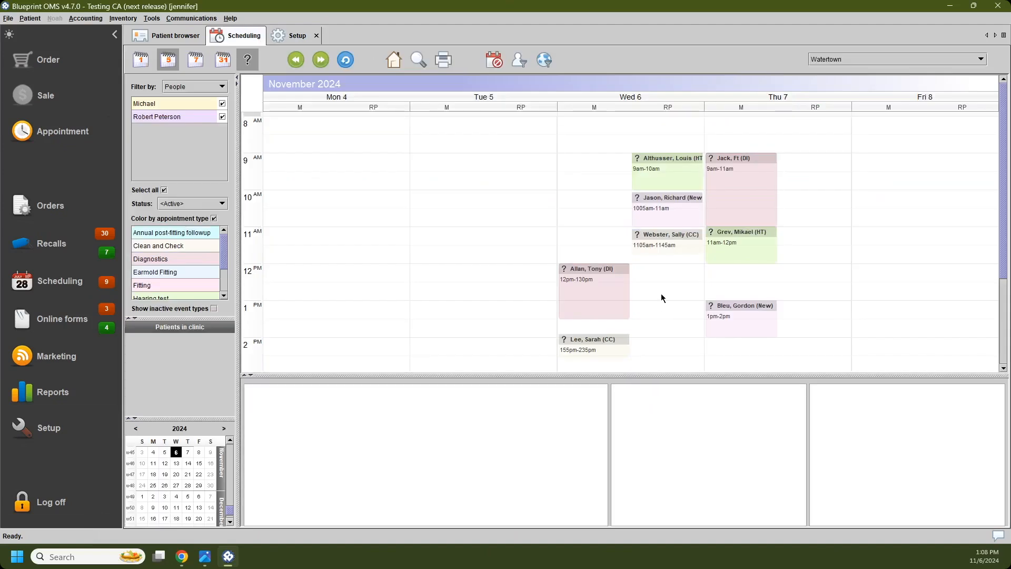
right_click(663, 243)
click(709, 390)
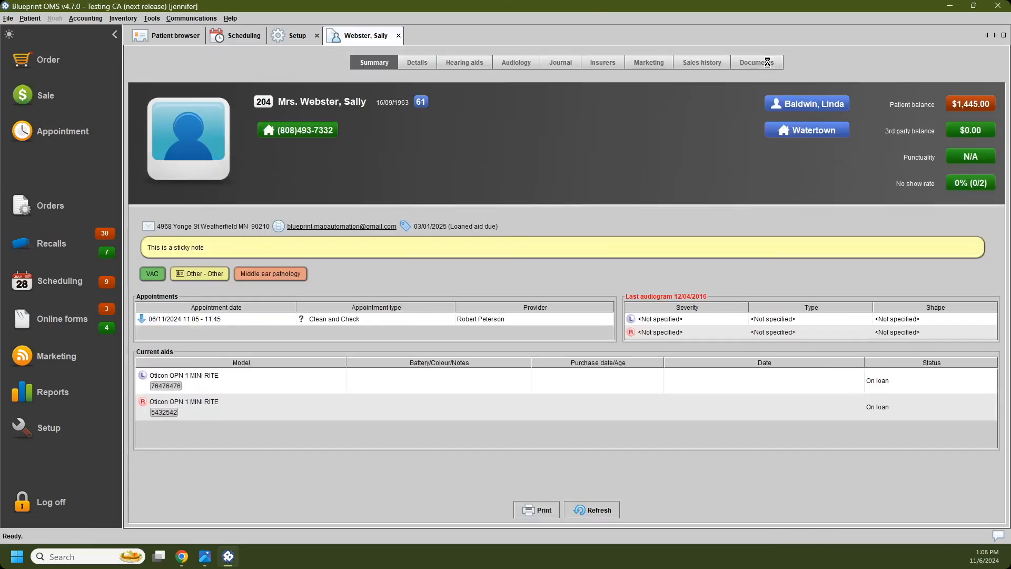
Step: Start an email to the patient with document Invoice #4009, view the available From addresses, and close the message without sending
click(768, 59)
right_click(408, 195)
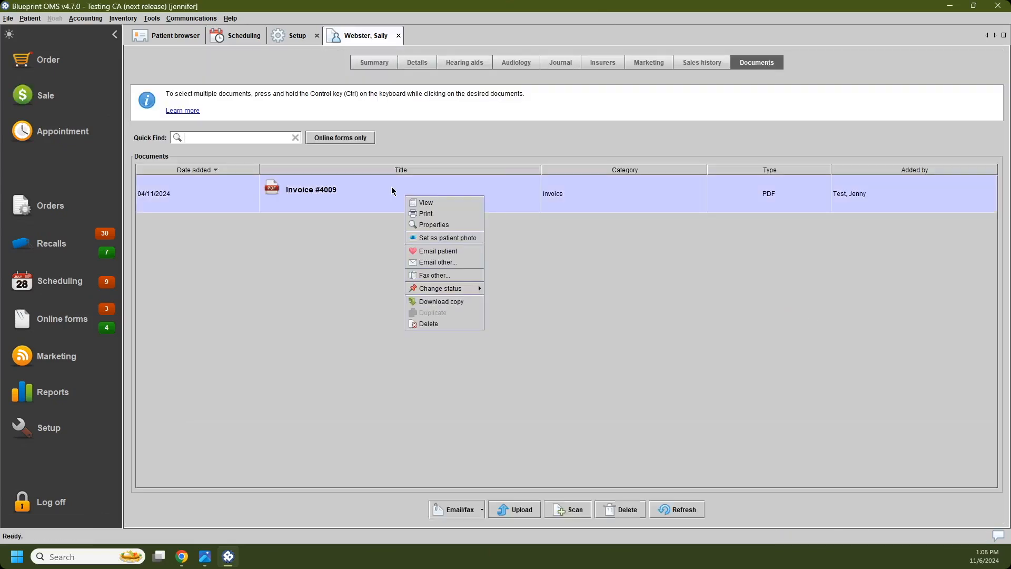
click(460, 253)
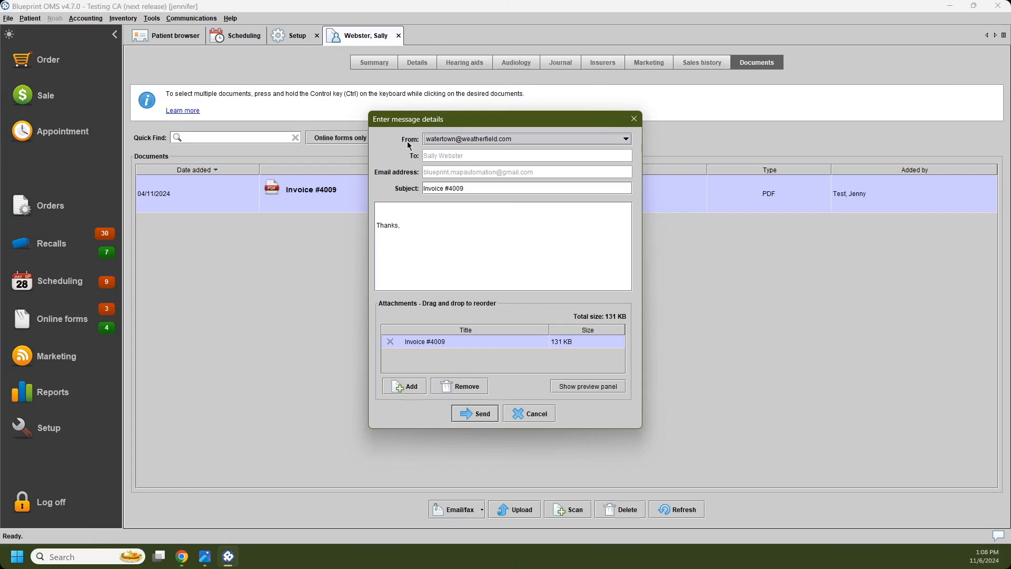
click(622, 141)
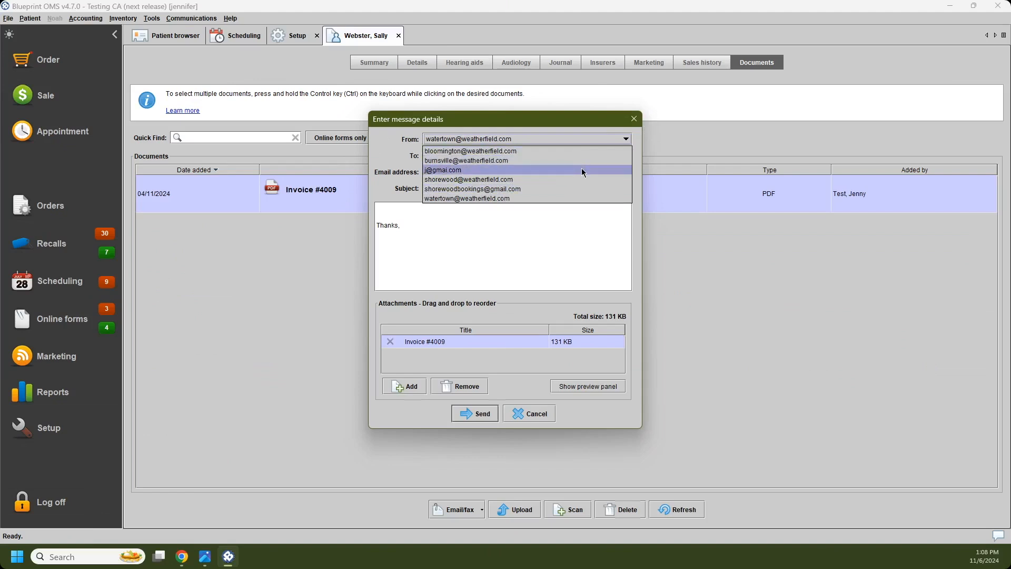
click(633, 119)
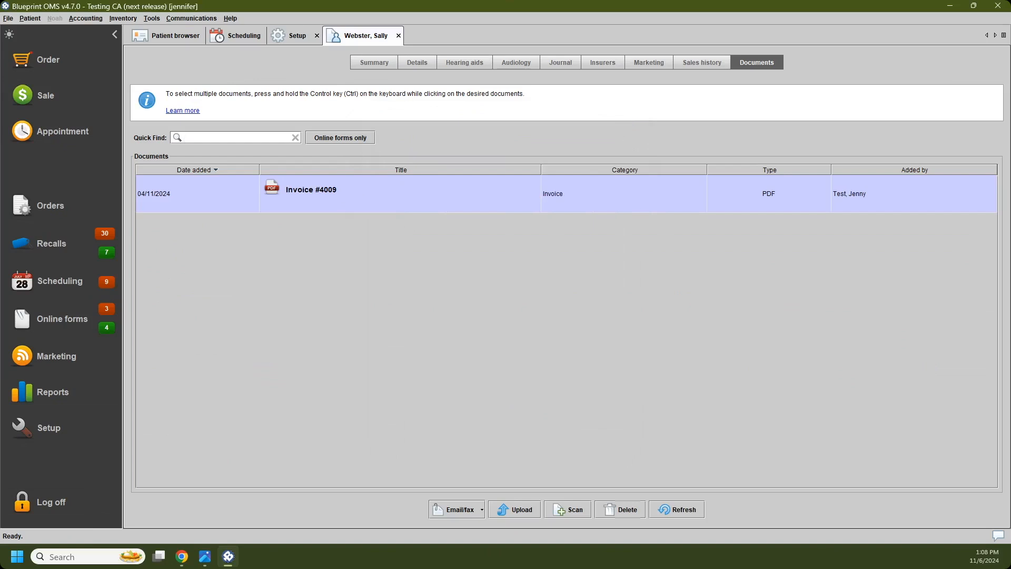
Step: Preview the second, third and fourth patients in the patient browser to compare how their ages are shown beside the birthdates
click(164, 40)
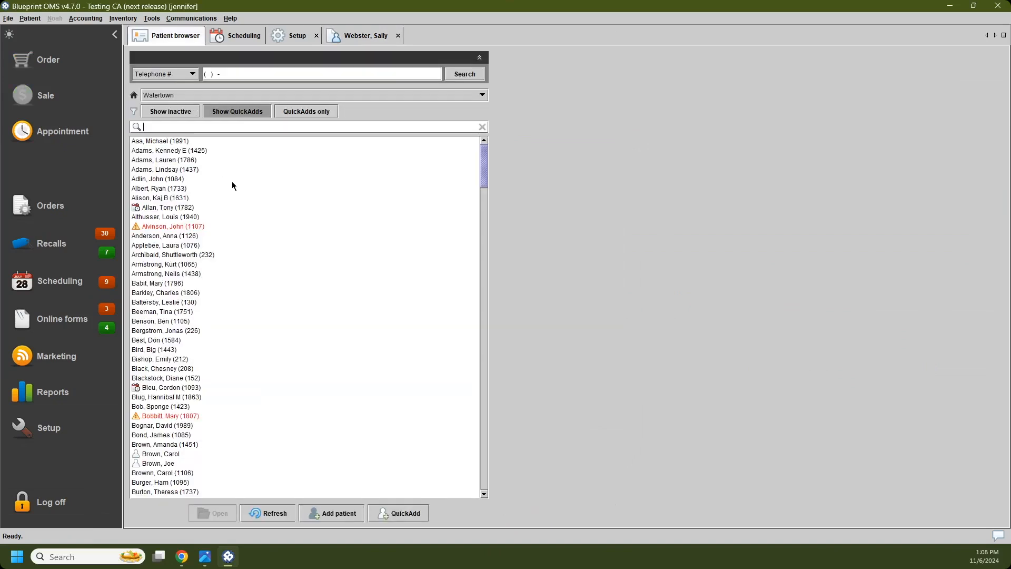
click(158, 151)
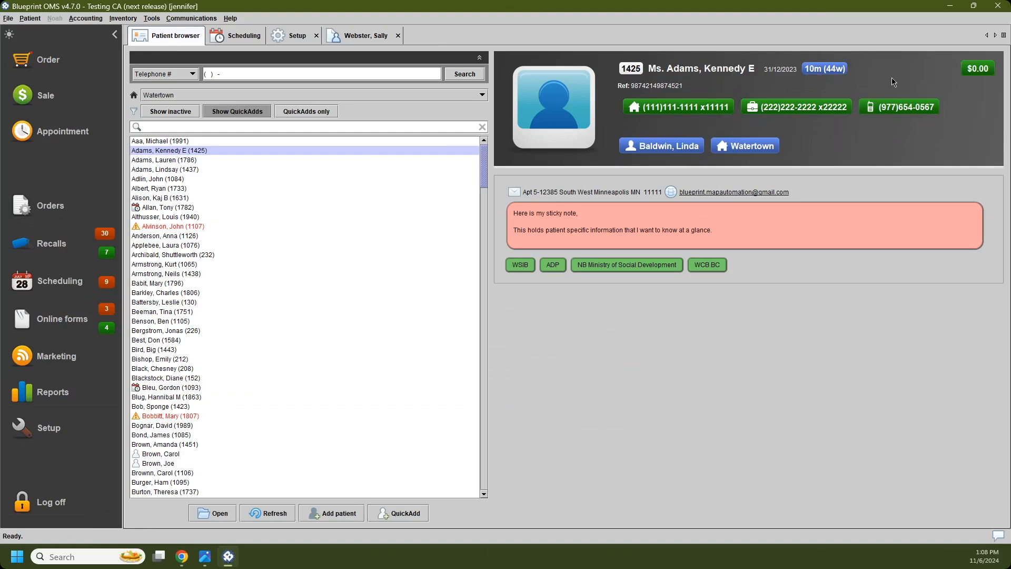
click(180, 160)
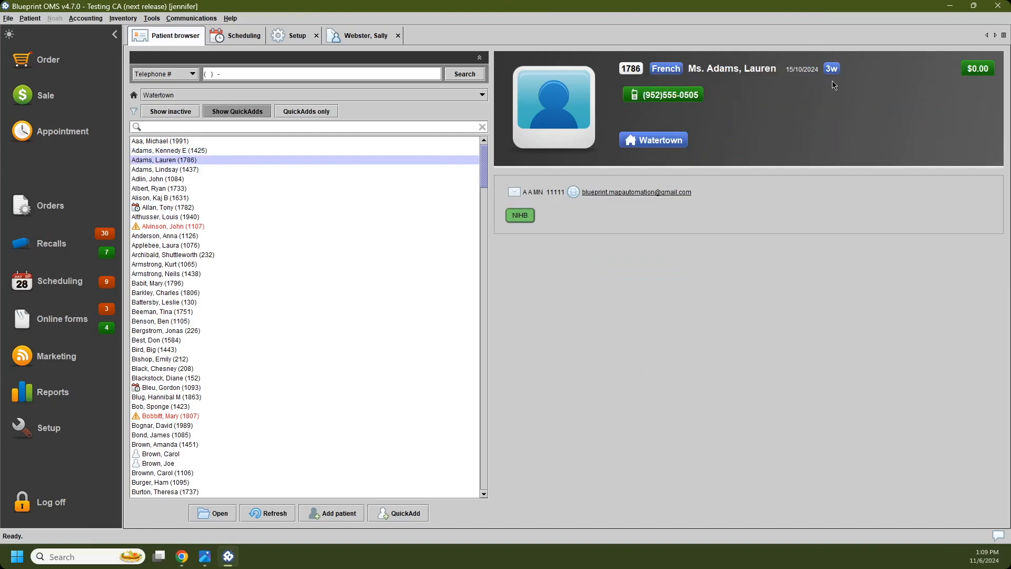
click(181, 170)
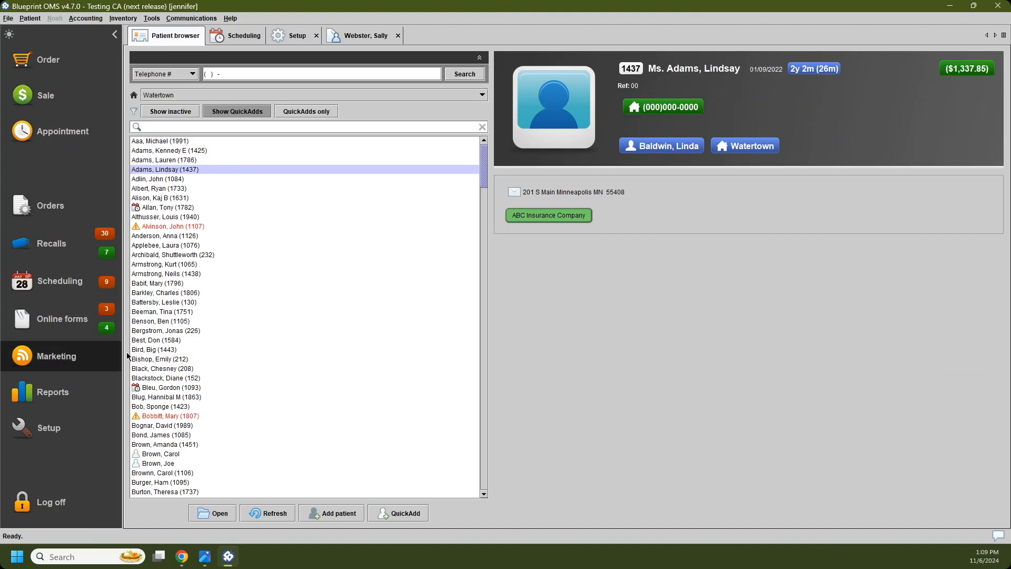
Step: Open the Age marketing campaign, view the patient attributes available as selection criteria, and close the campaign and Marketing
click(53, 357)
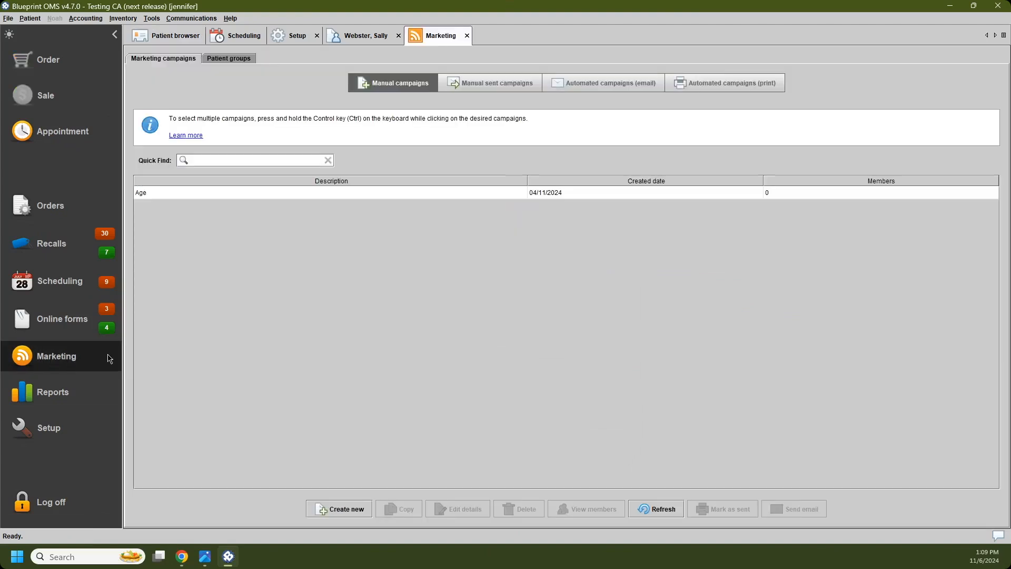
click(297, 194)
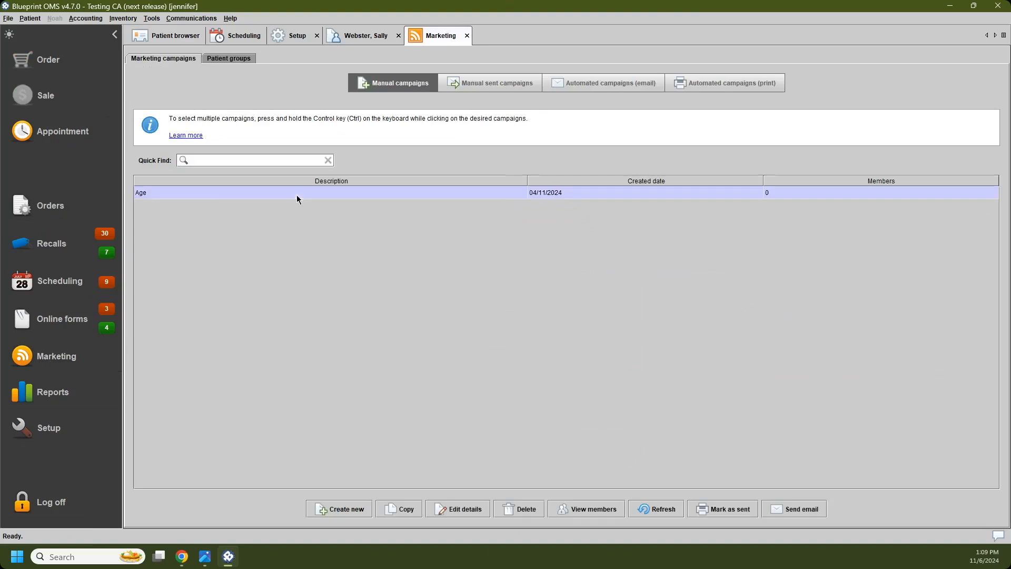
double_click(197, 193)
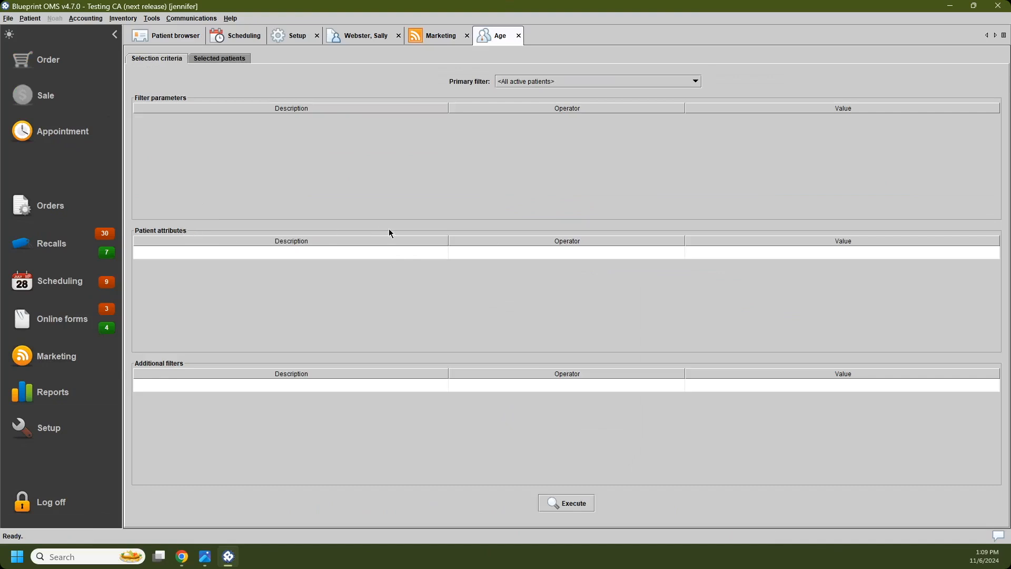
click(387, 253)
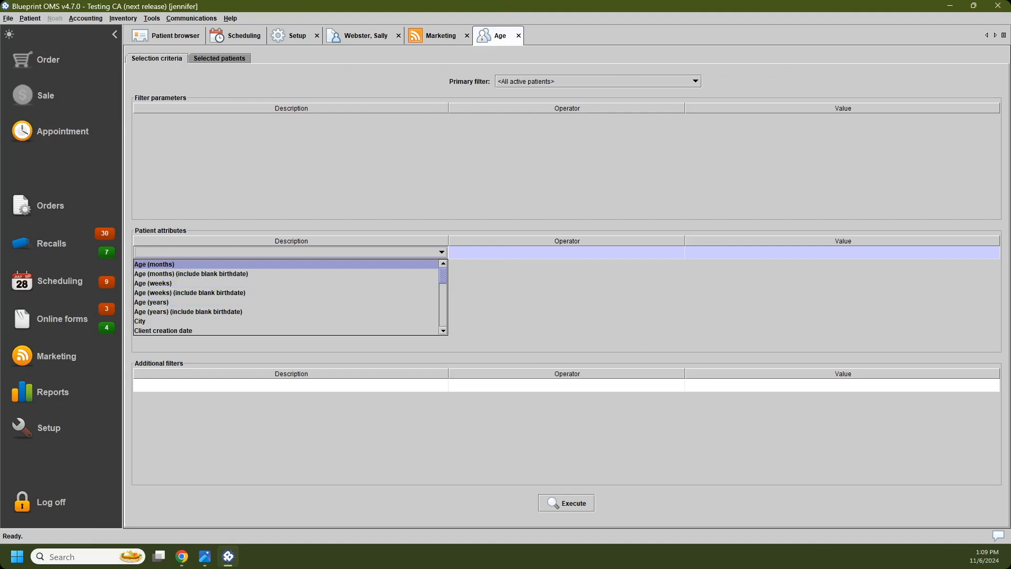
click(519, 35)
click(468, 36)
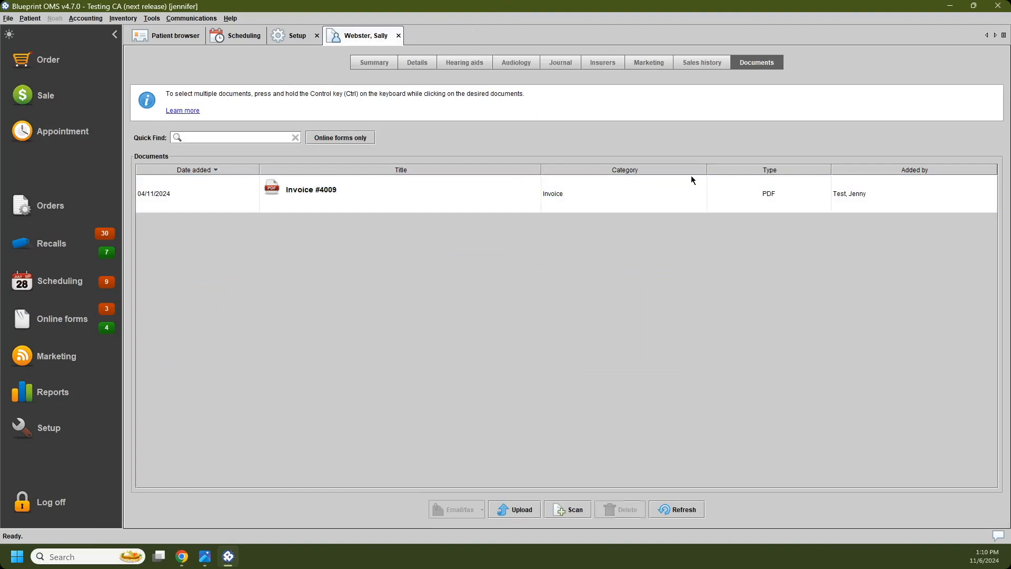
Step: Review the patient's VAC insurer entry and start a new order for the patient
click(612, 63)
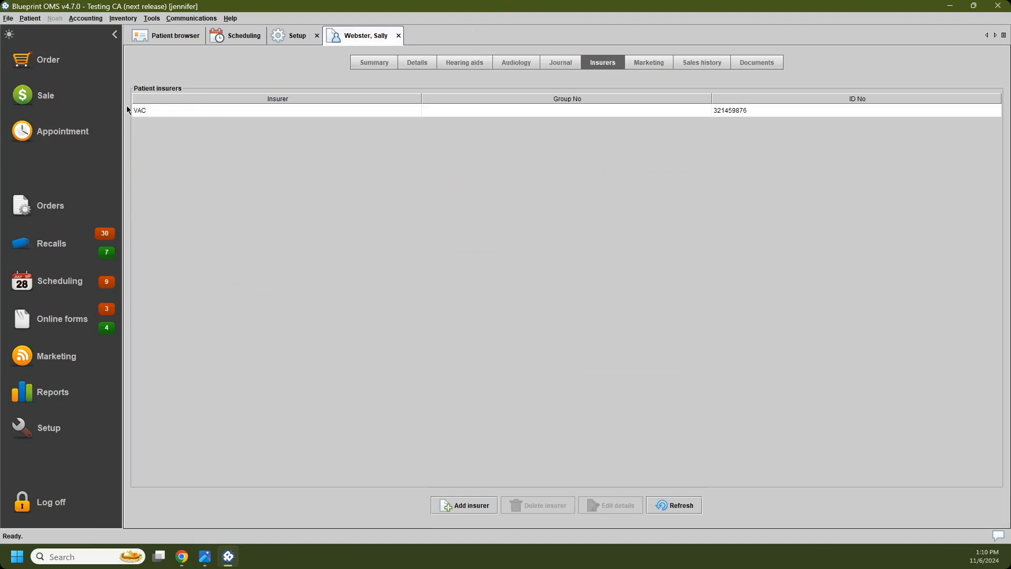
click(160, 116)
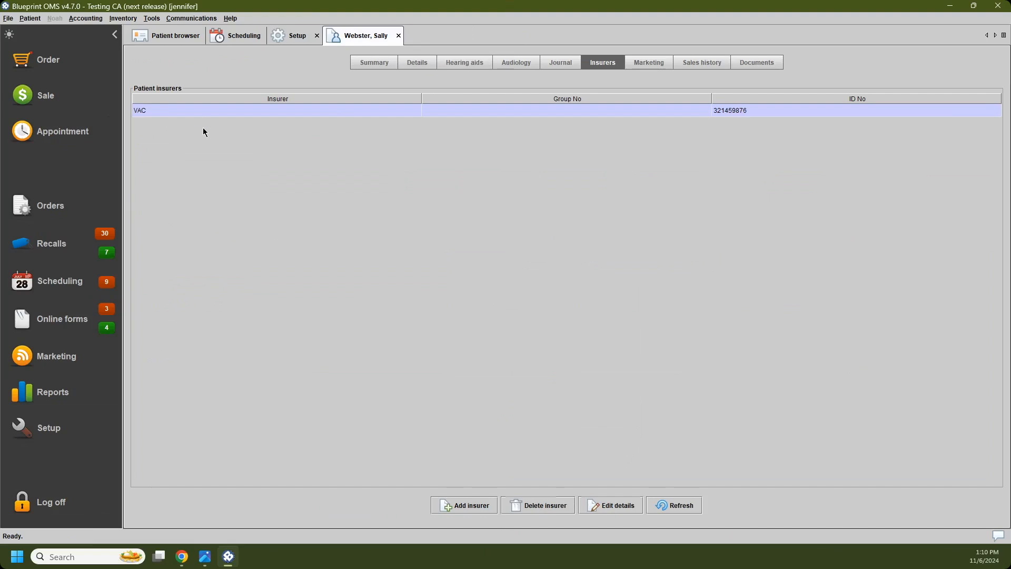
click(50, 62)
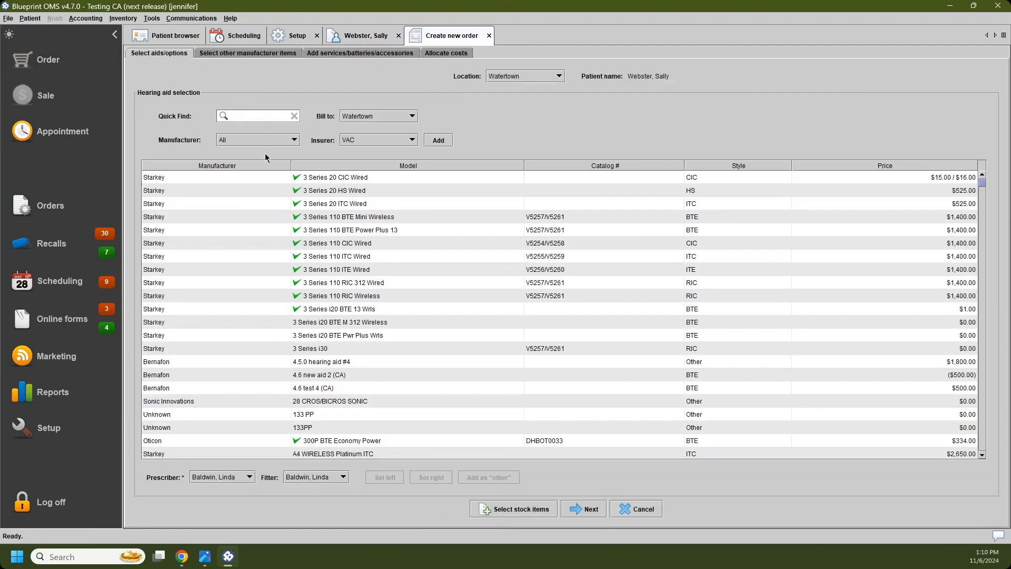
Step: Find the Oticon Intent 2 miniRITE R and set it as the left aid with Category 1 pricing, leaving colour and notes blank
text(Intent)
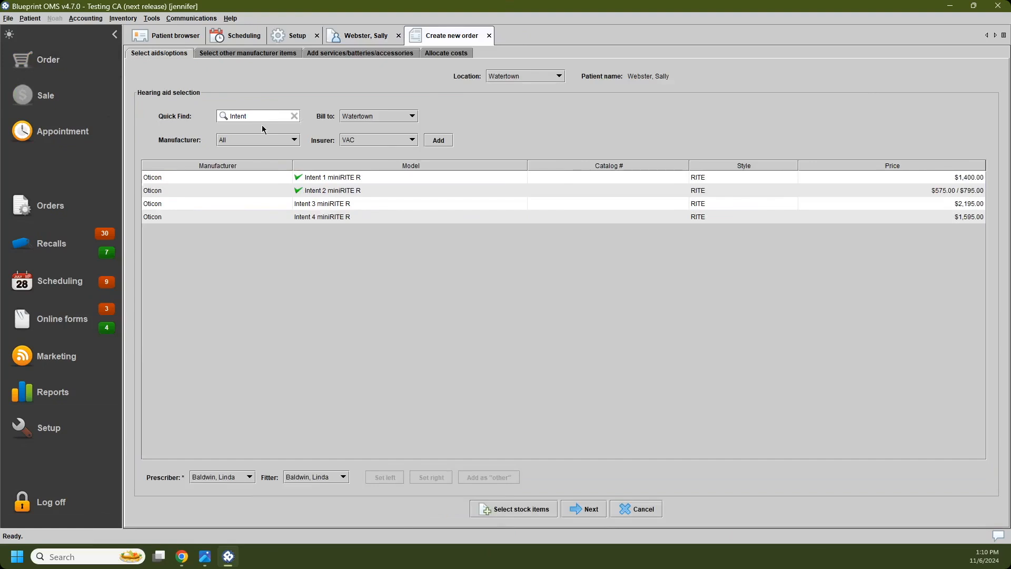
click(338, 193)
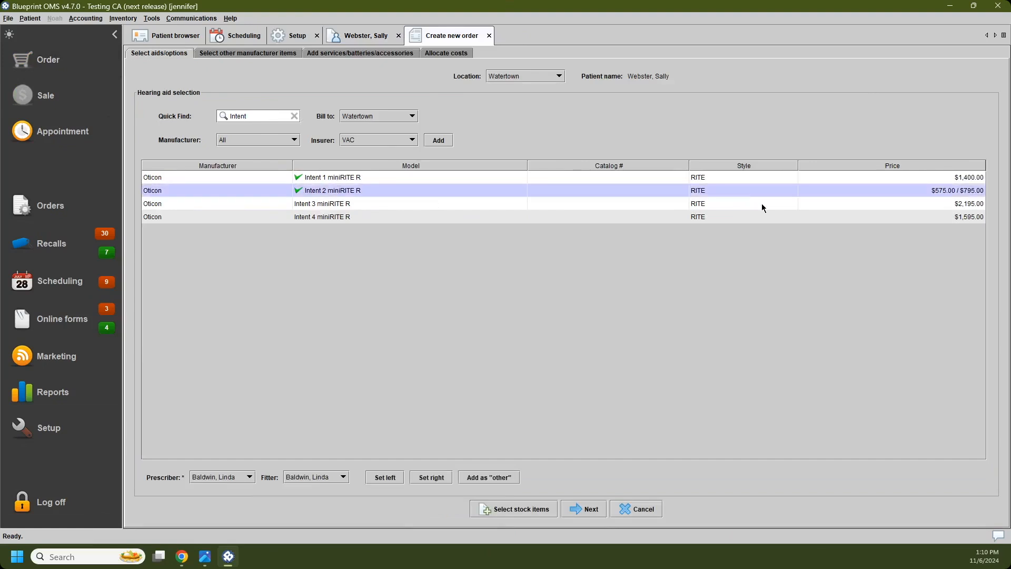
mouse_move(959, 194)
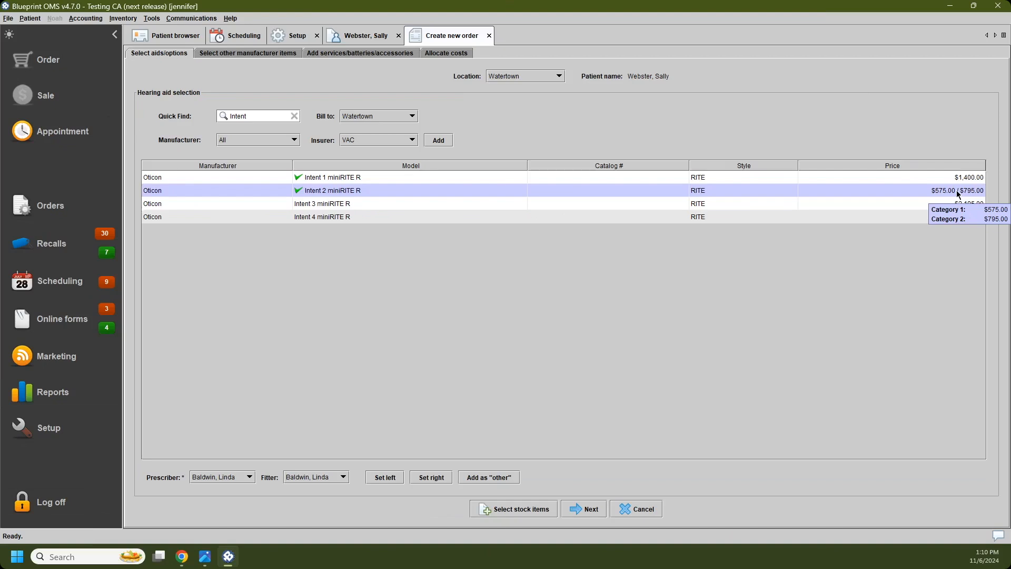
click(385, 477)
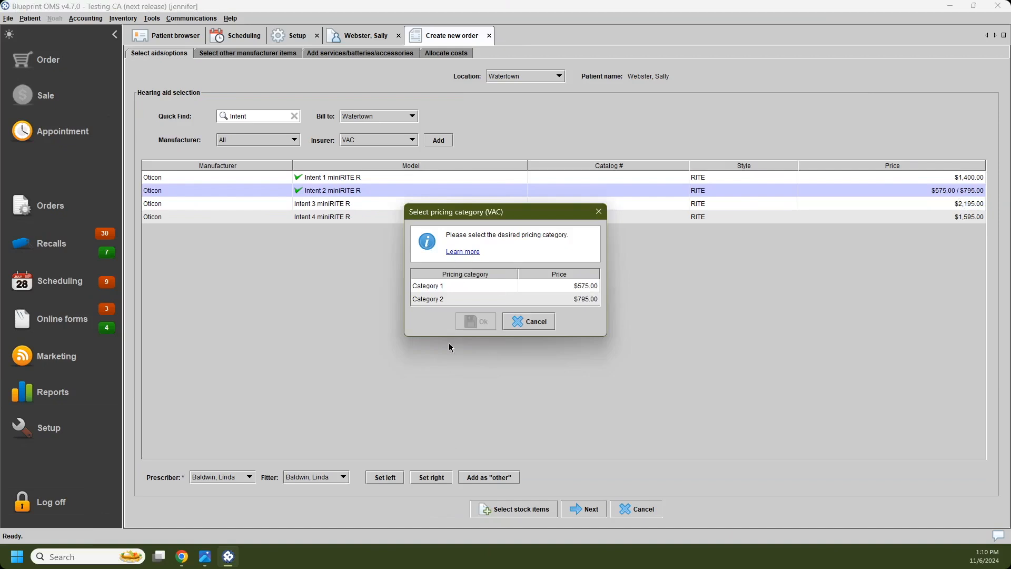
click(494, 291)
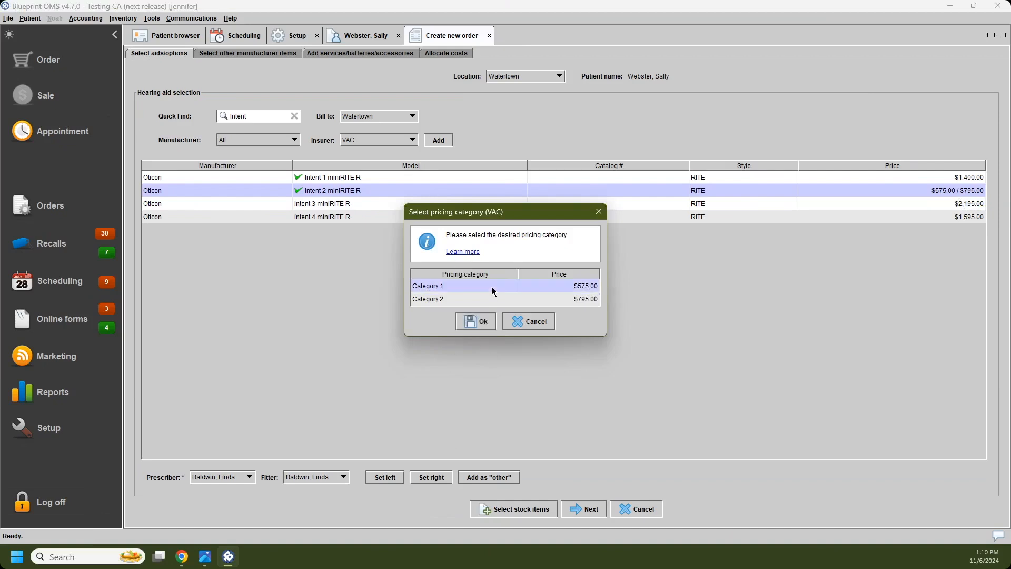
click(484, 321)
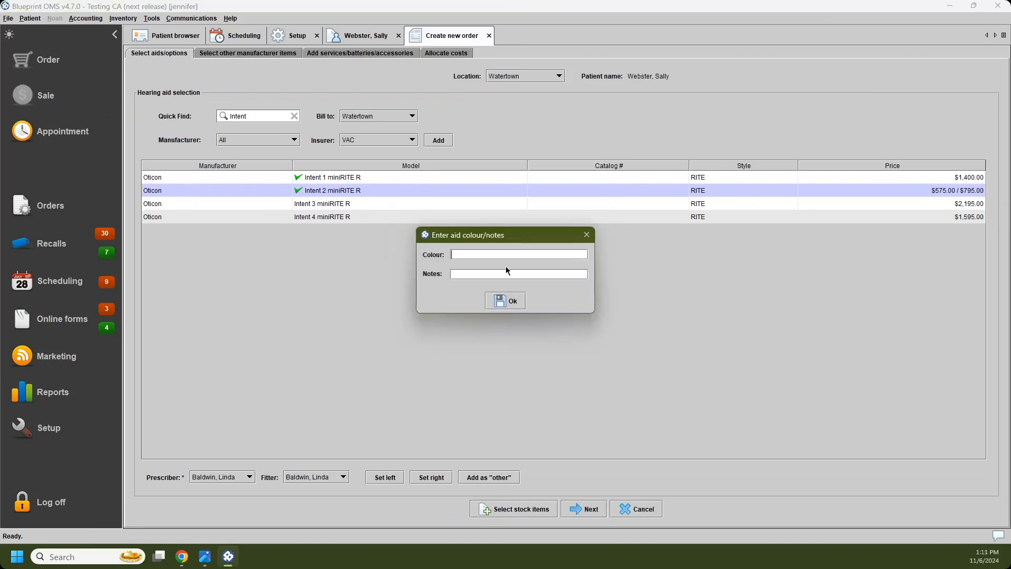
key(Return)
Step: Set the Intent 2 miniRITE R as the right aid, accepting a pricing category and leaving colour and notes blank
click(431, 477)
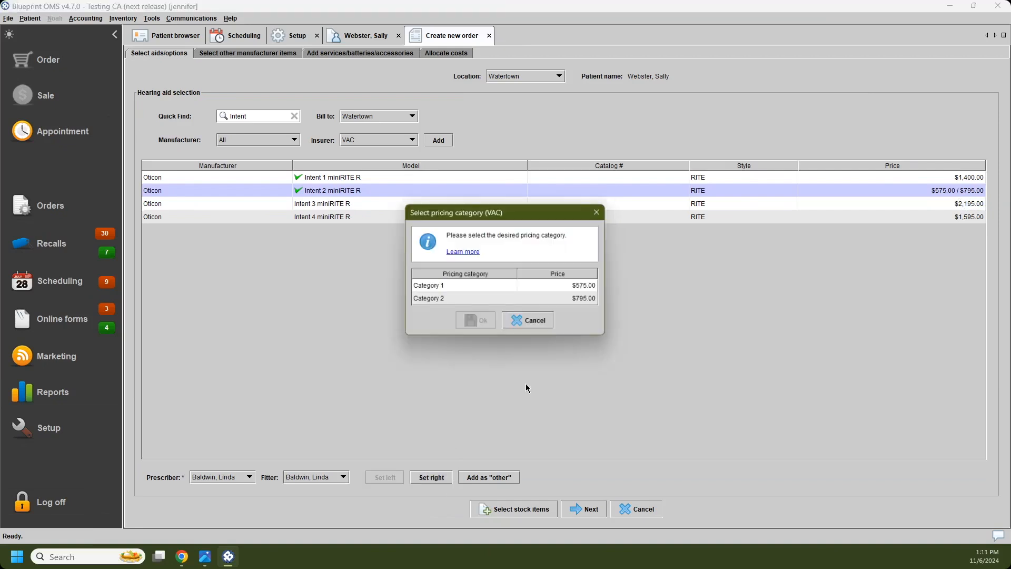
click(480, 321)
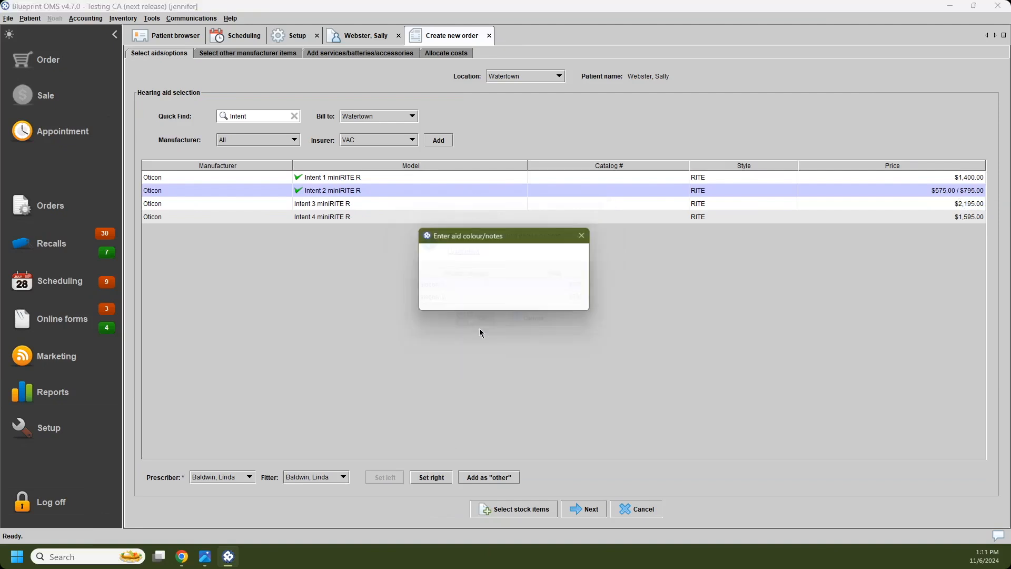
click(504, 299)
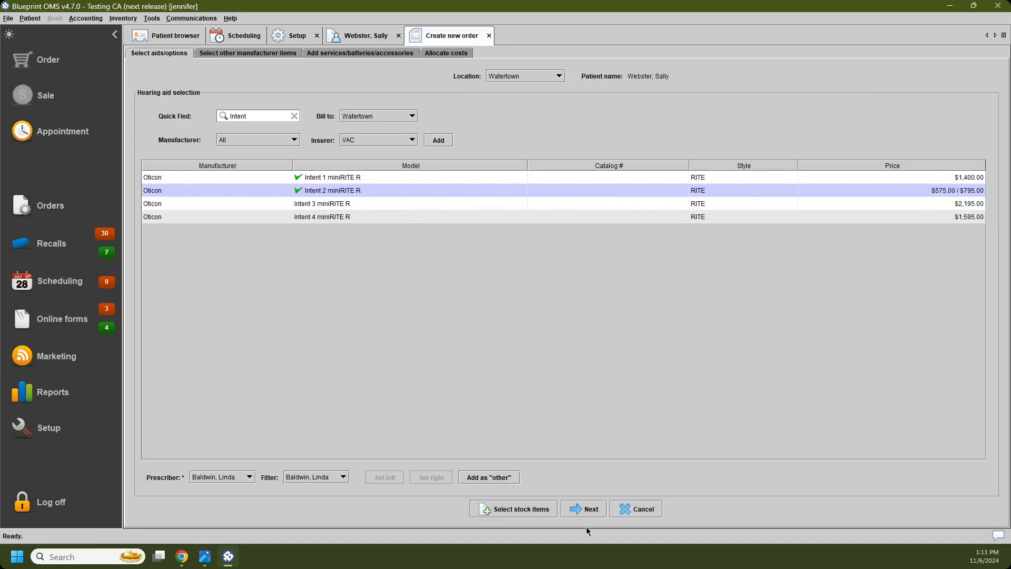
Step: Continue to the order's other manufacturer items, view the manufacturer choices, and close the order without completing it
click(576, 514)
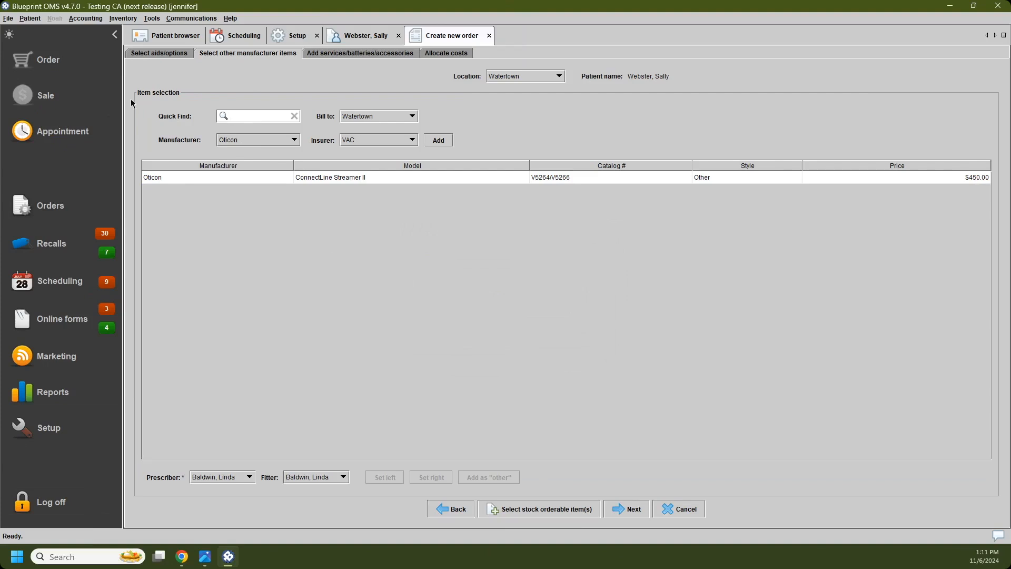
click(254, 141)
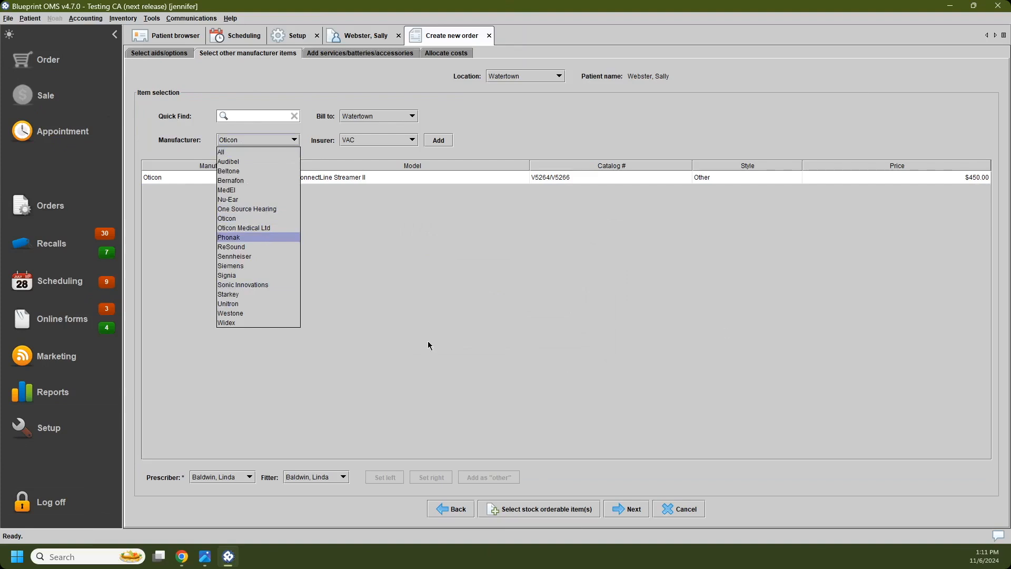
click(437, 293)
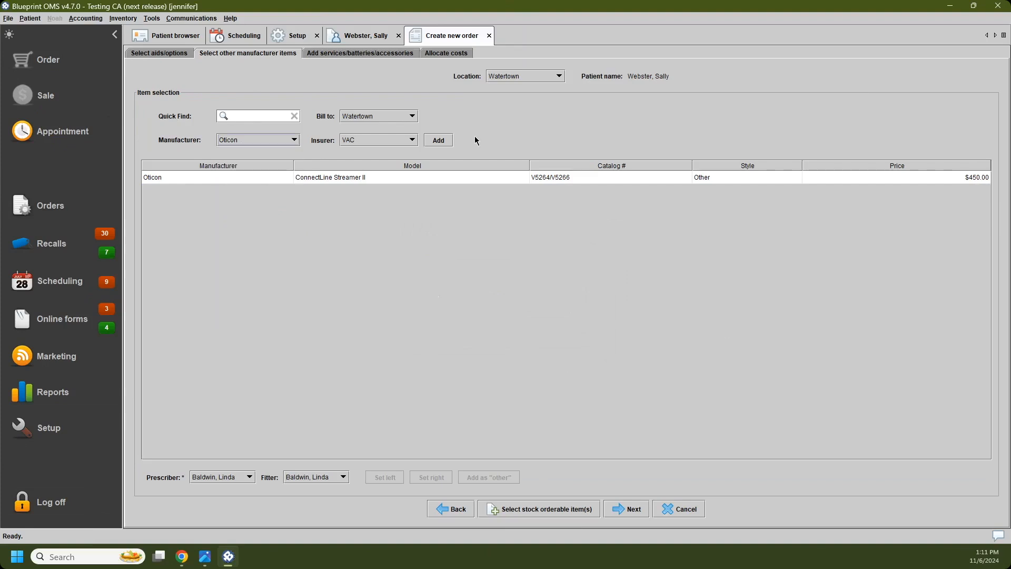
click(489, 36)
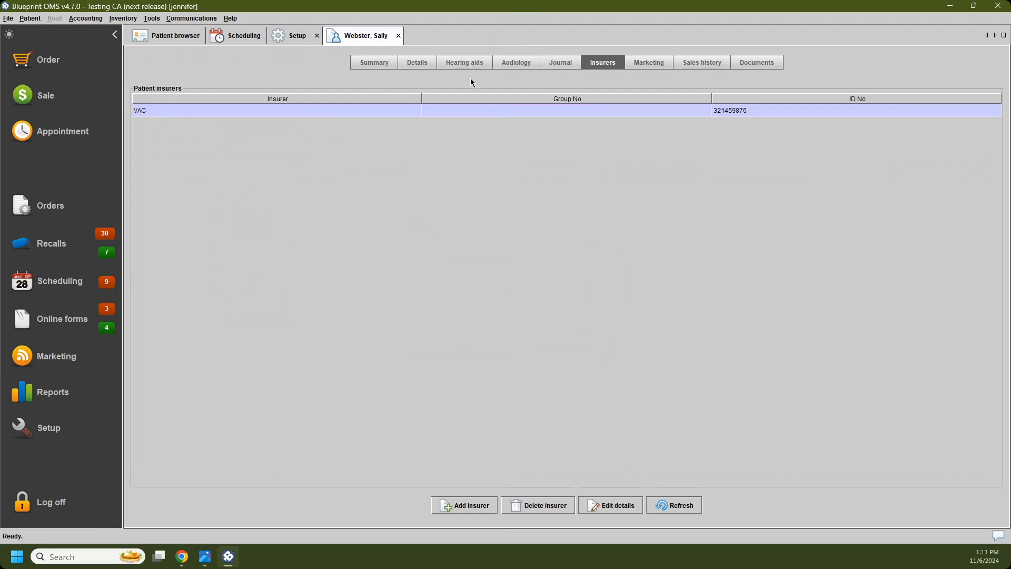
Step: Try to return the patient's loaned left Oticon OPN 1 MINI RITE to stock from the hearing aids record
click(466, 63)
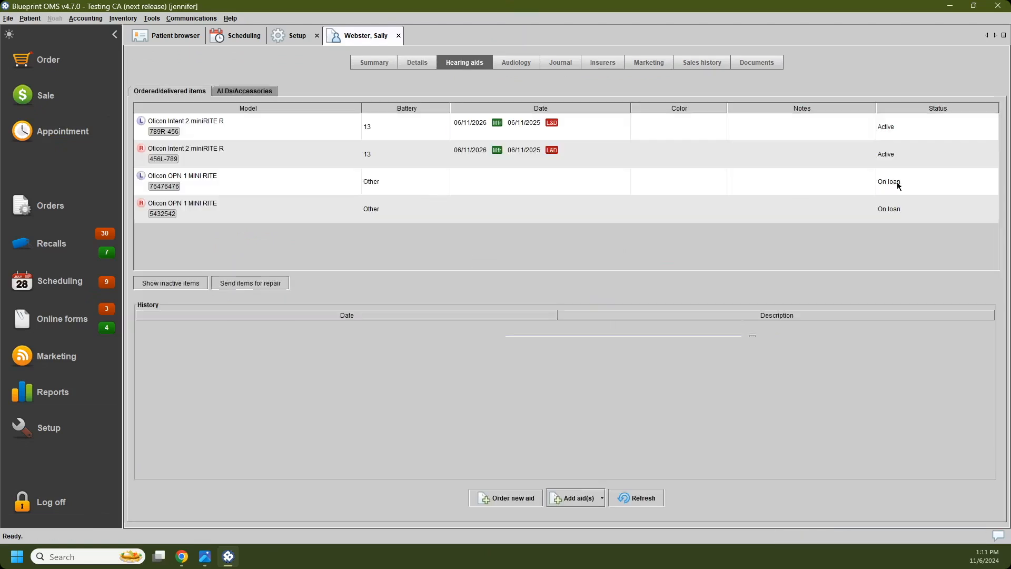
click(896, 186)
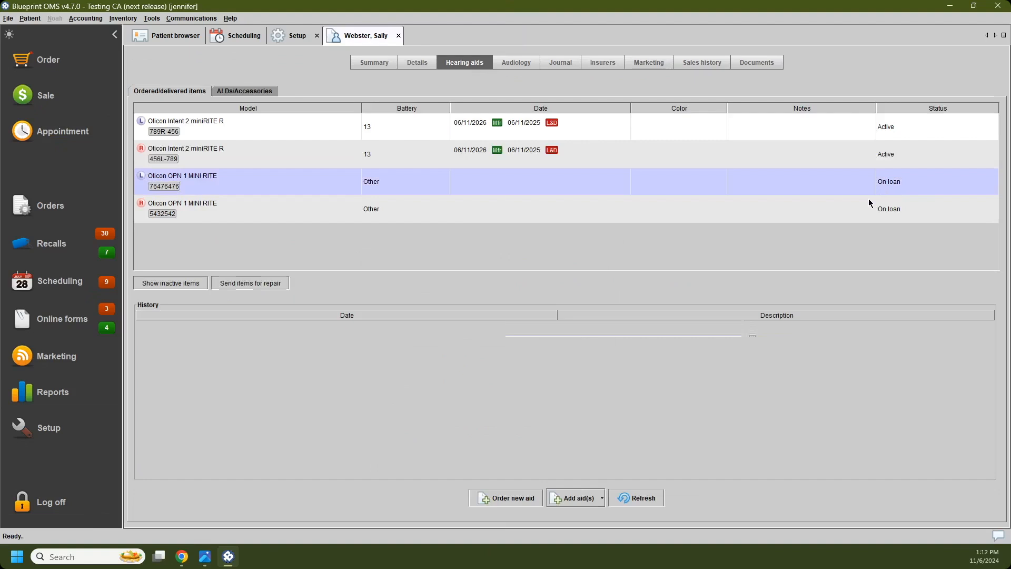
right_click(728, 187)
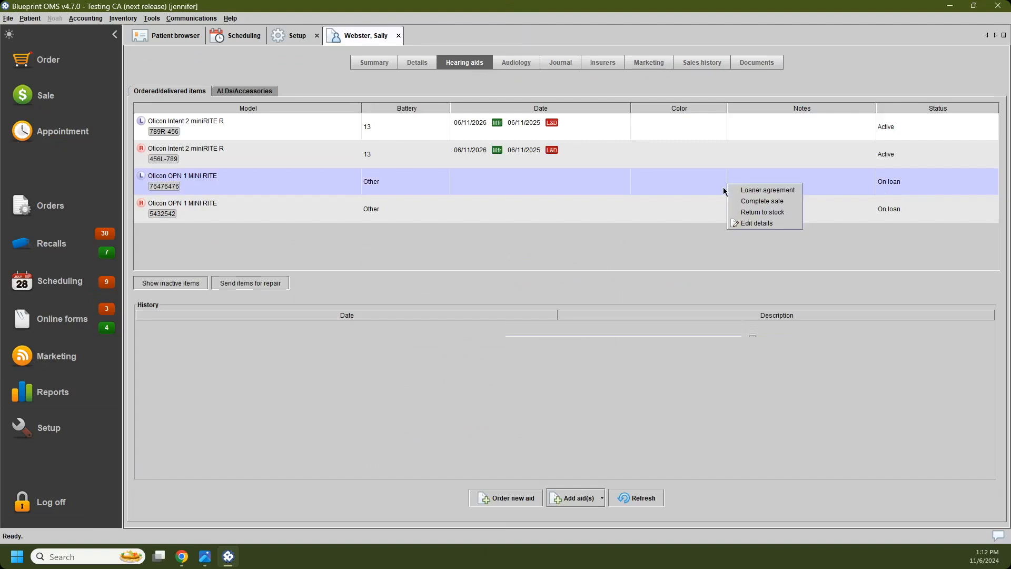
click(790, 211)
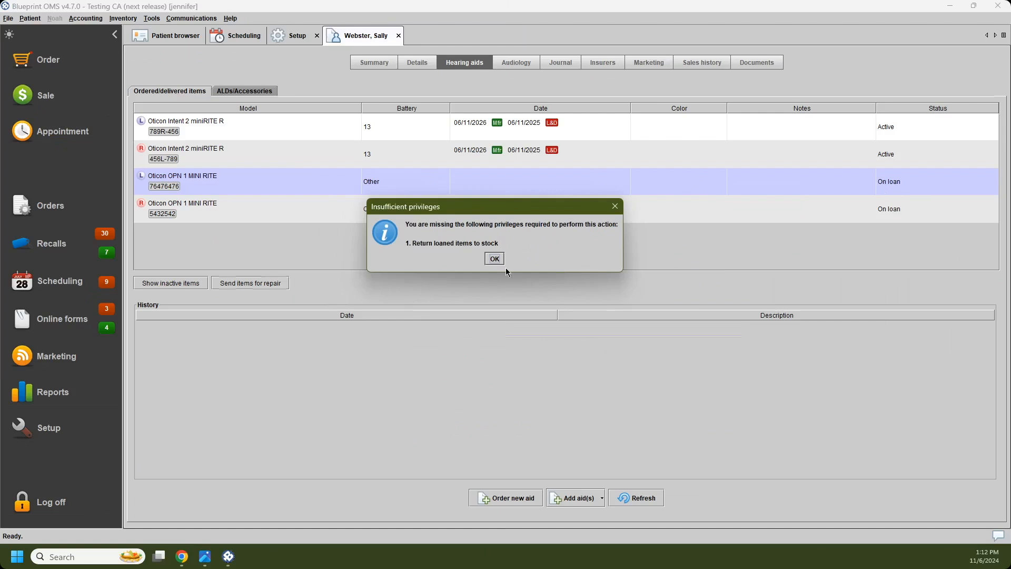
click(494, 259)
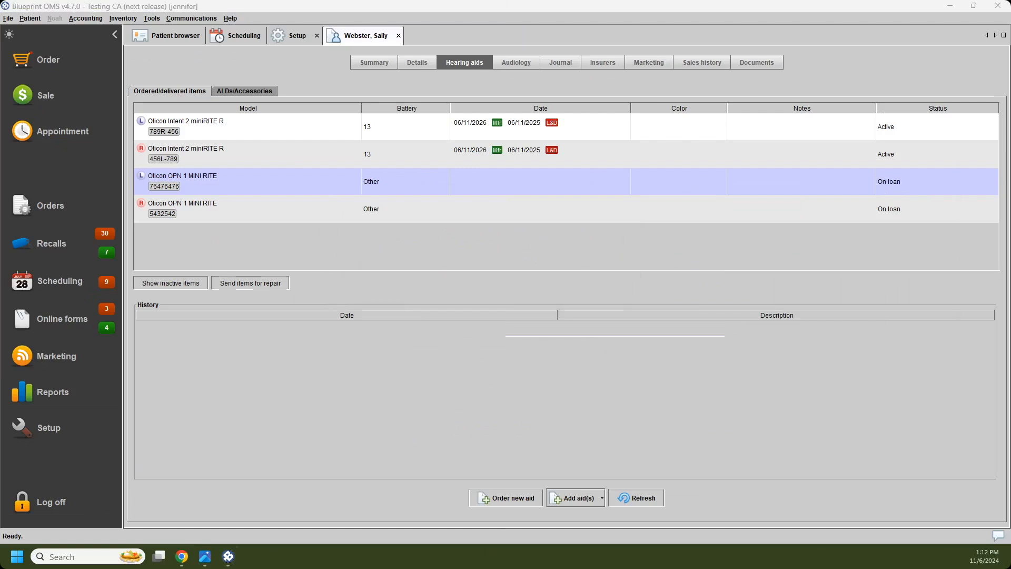
Step: Search the Receptionist role's user privileges for "stock" to review the return-to-stock permissions
drag(1010, 132, 581, 127)
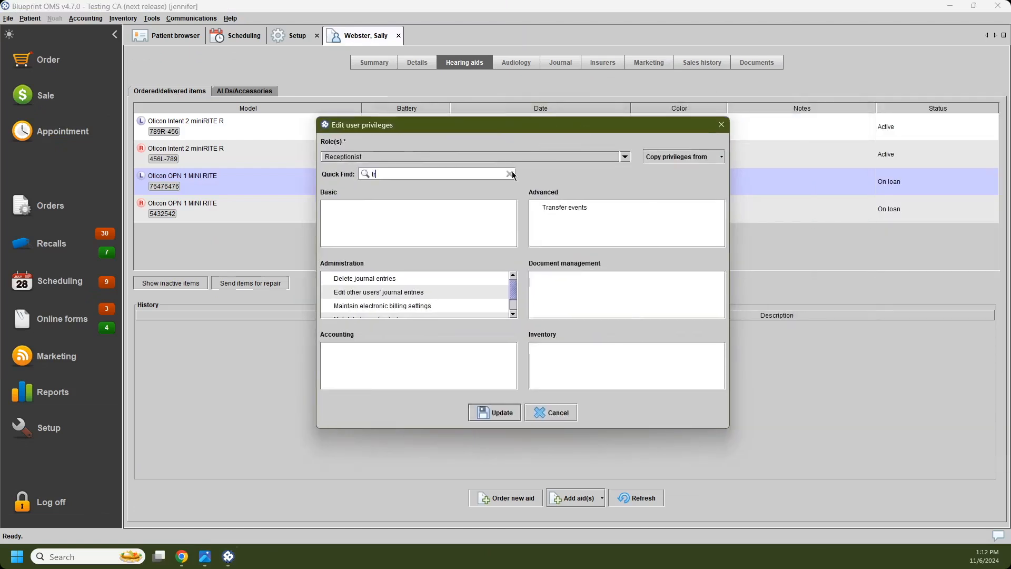
click(510, 174)
text(stock)
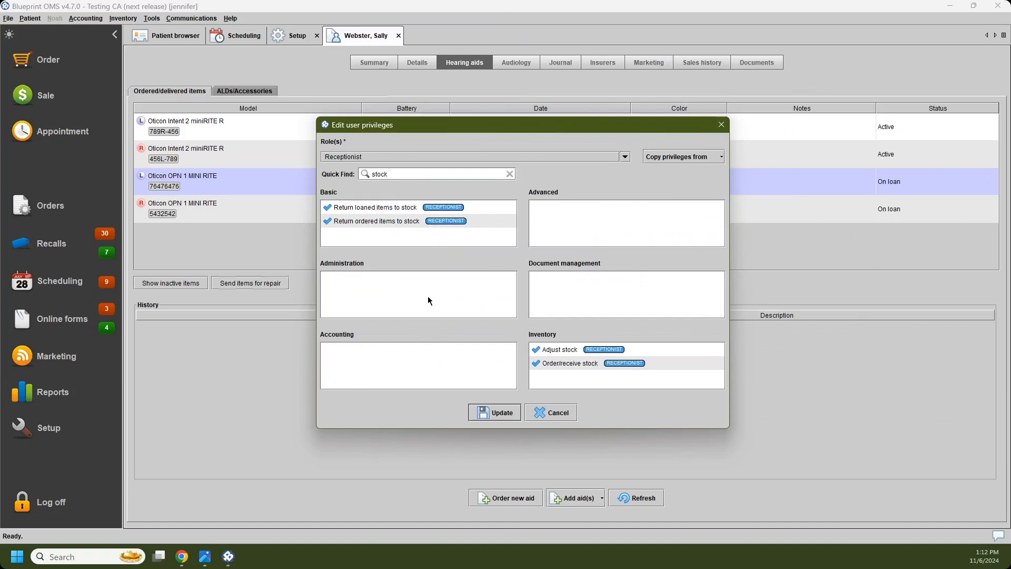
drag(478, 122, 1010, 128)
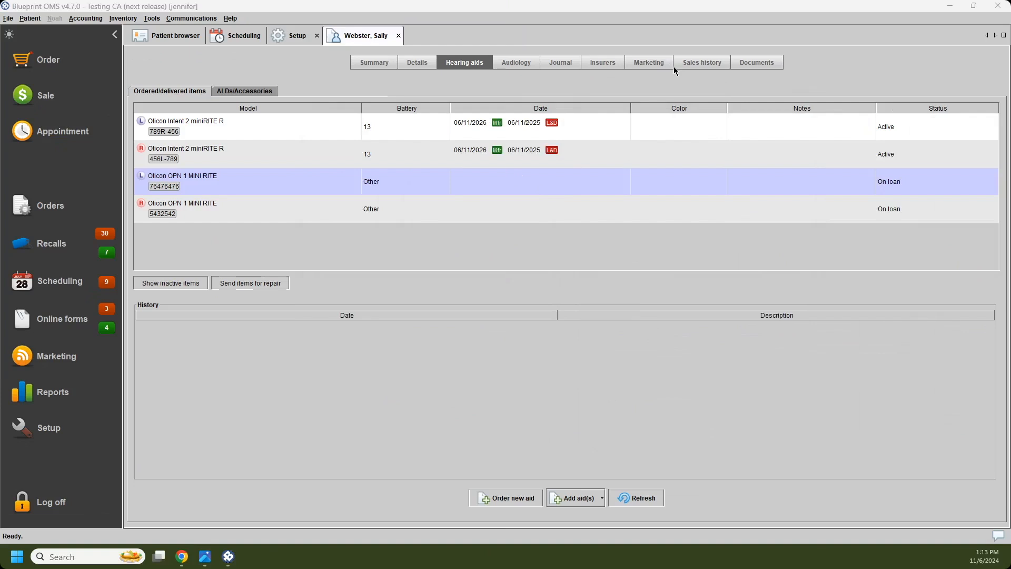
Step: Go to the patient's sales history and search the Receptionist role's user privileges for "void"
click(709, 65)
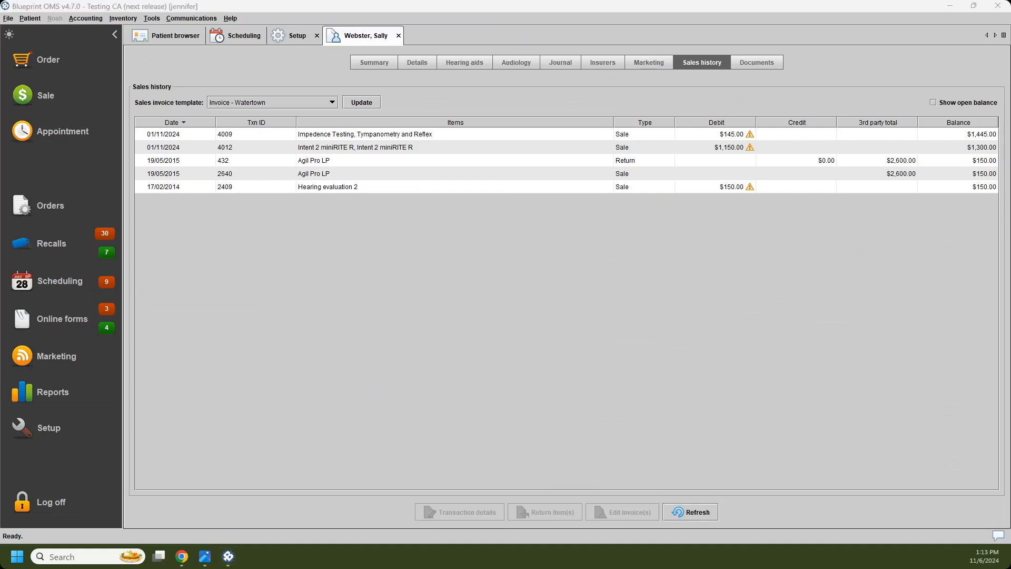
drag(1010, 147, 638, 138)
click(655, 190)
click(654, 188)
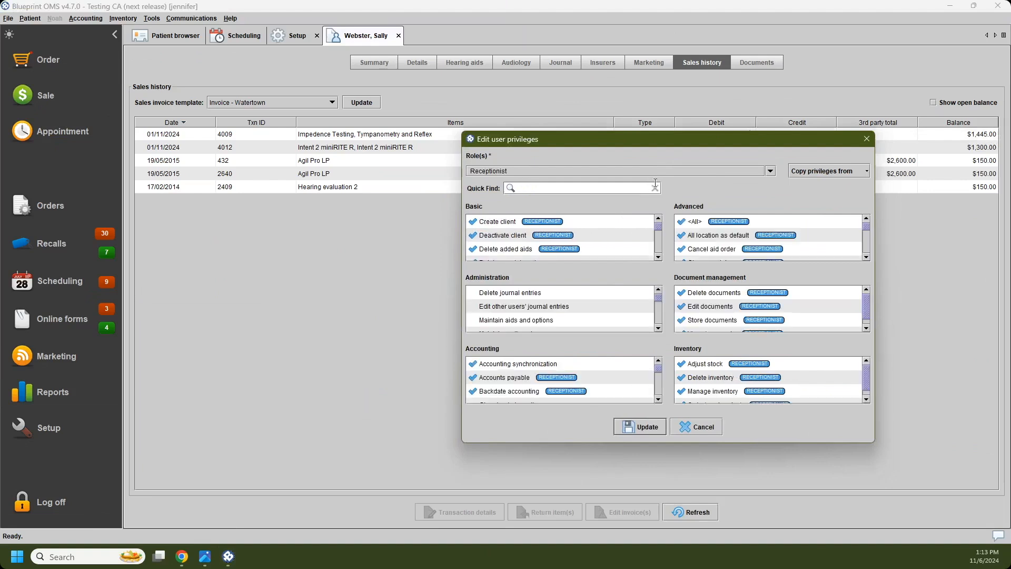
text(void)
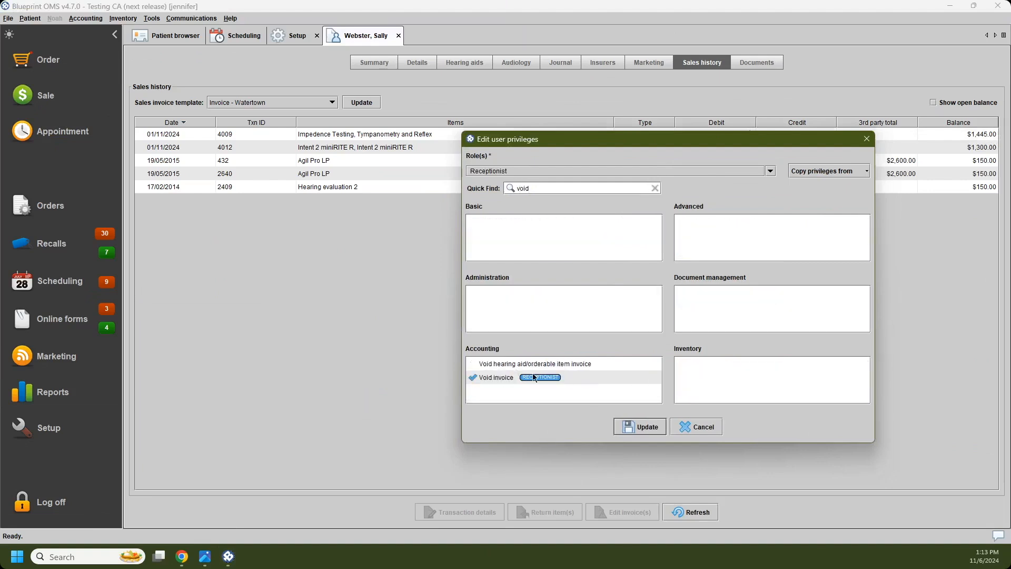
mouse_move(537, 367)
key(Escape)
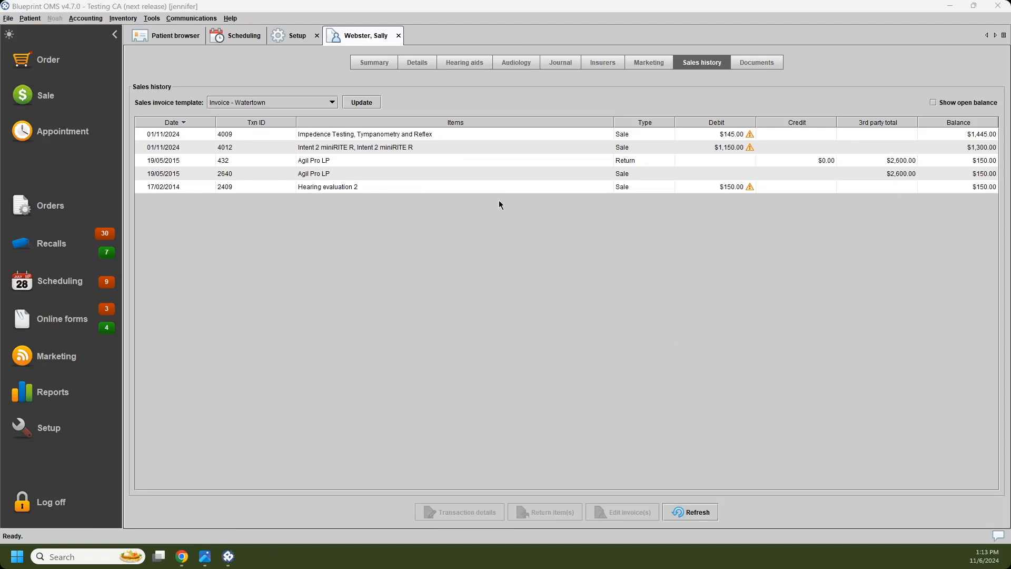
Step: Void the patient's invoice for the two Intent 2 miniRITE R aids and accept the confirmation
right_click(394, 147)
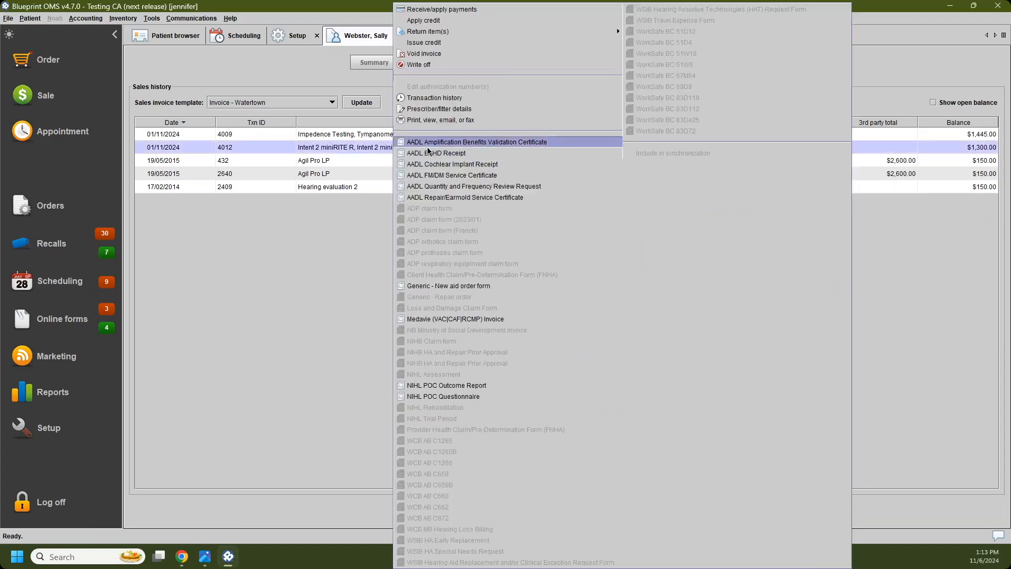
click(469, 54)
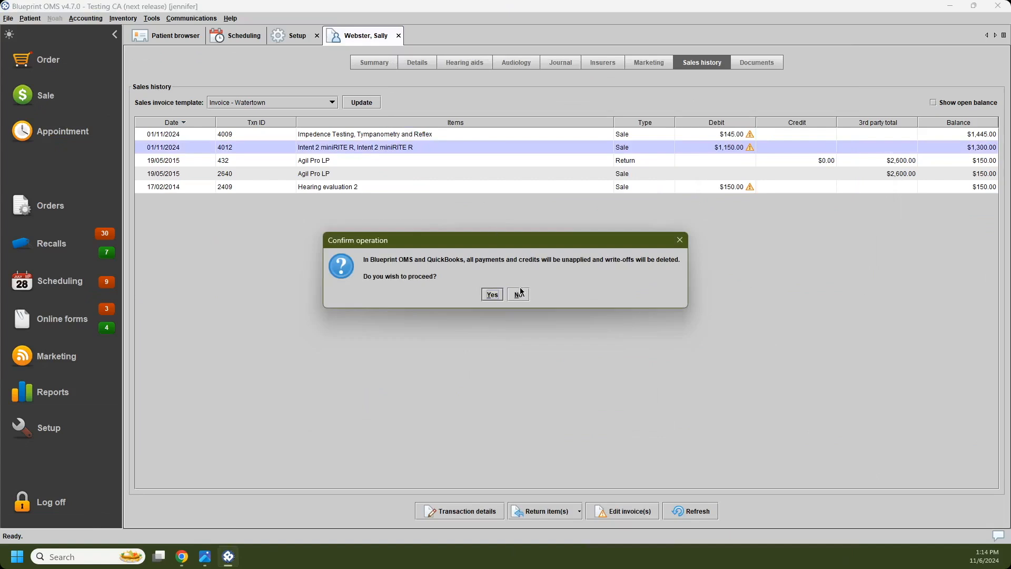
click(493, 294)
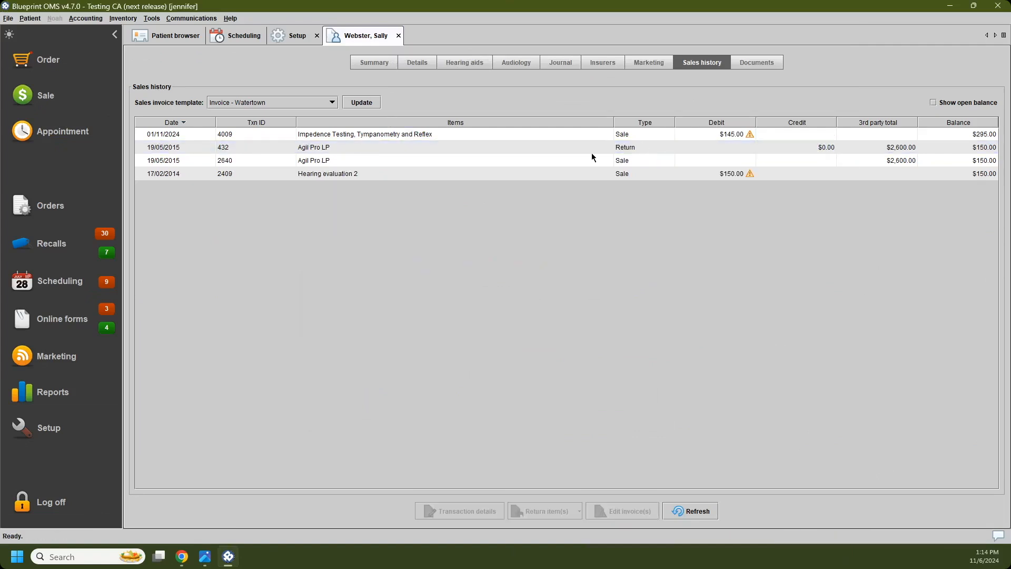
Step: Check the patient's hearing aids list and sales history, and view the alternate contact details
click(475, 66)
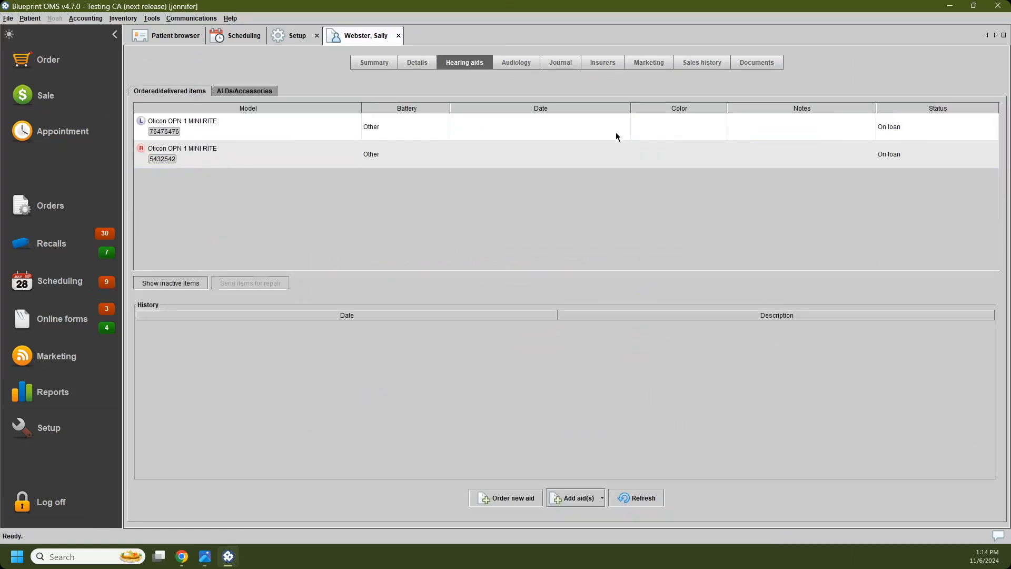
click(673, 64)
click(706, 64)
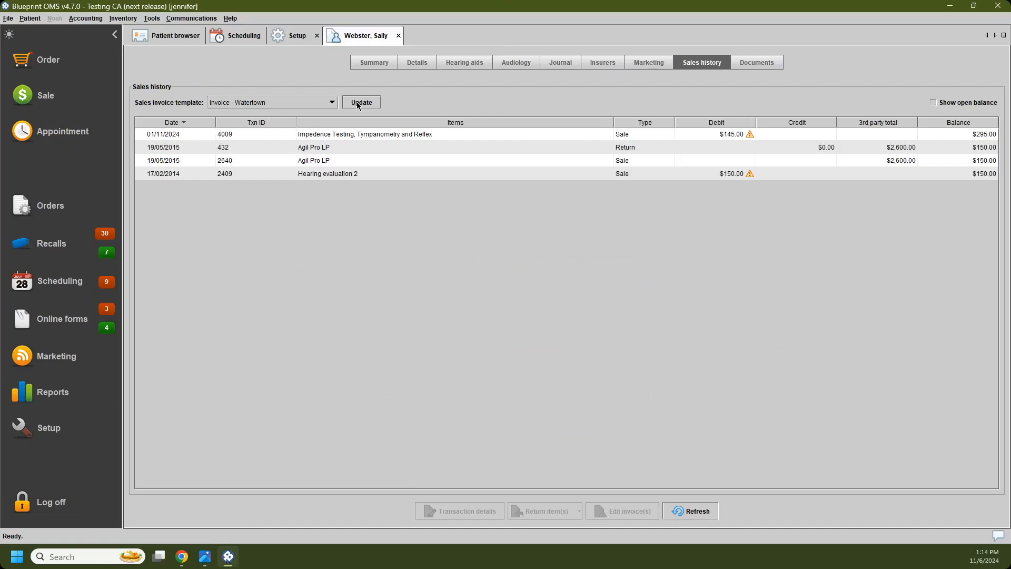
click(421, 62)
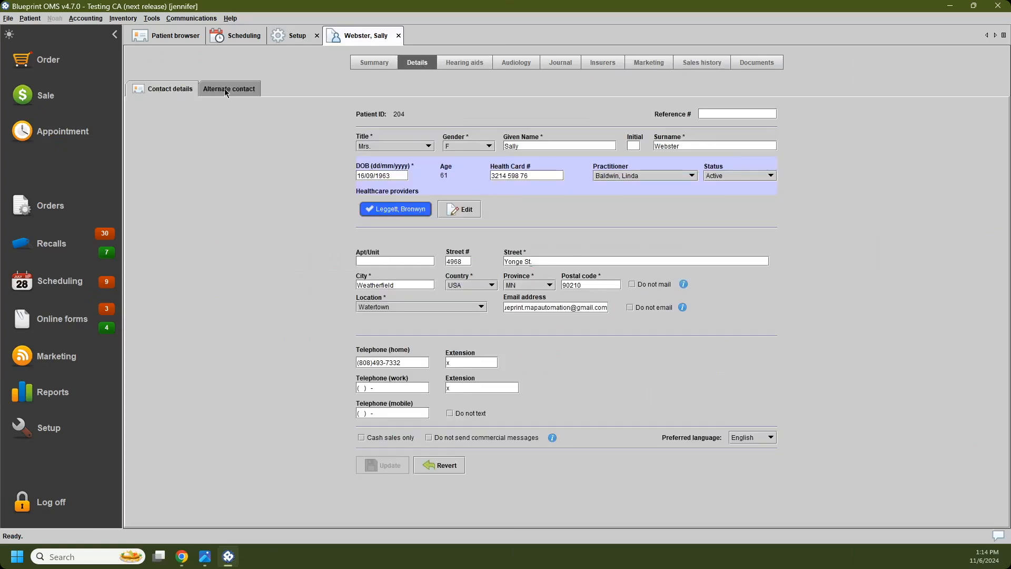
click(231, 93)
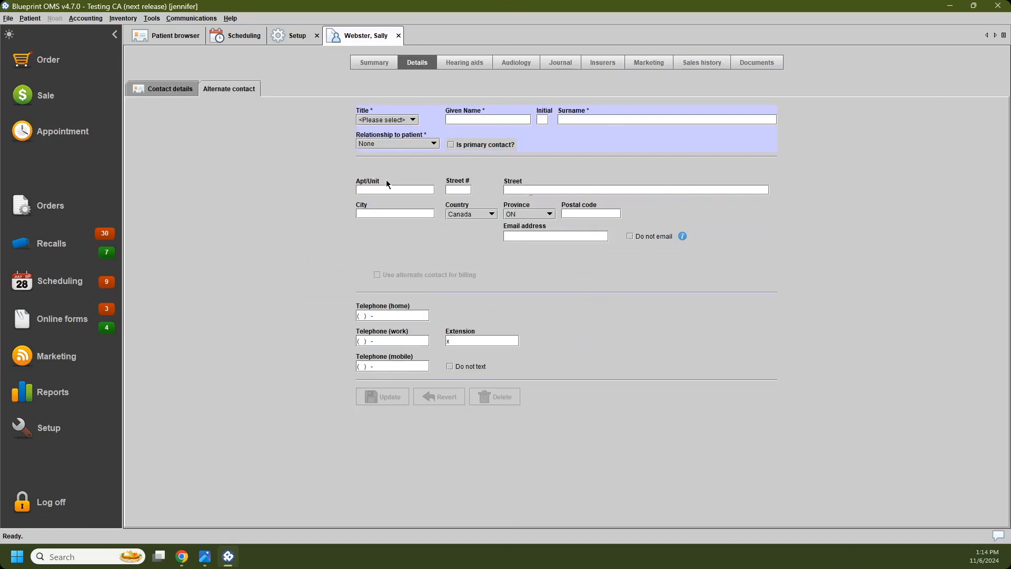
Step: Review the patient's sales invoice template choices in the sales history and keep Invoice - Watertown
click(697, 63)
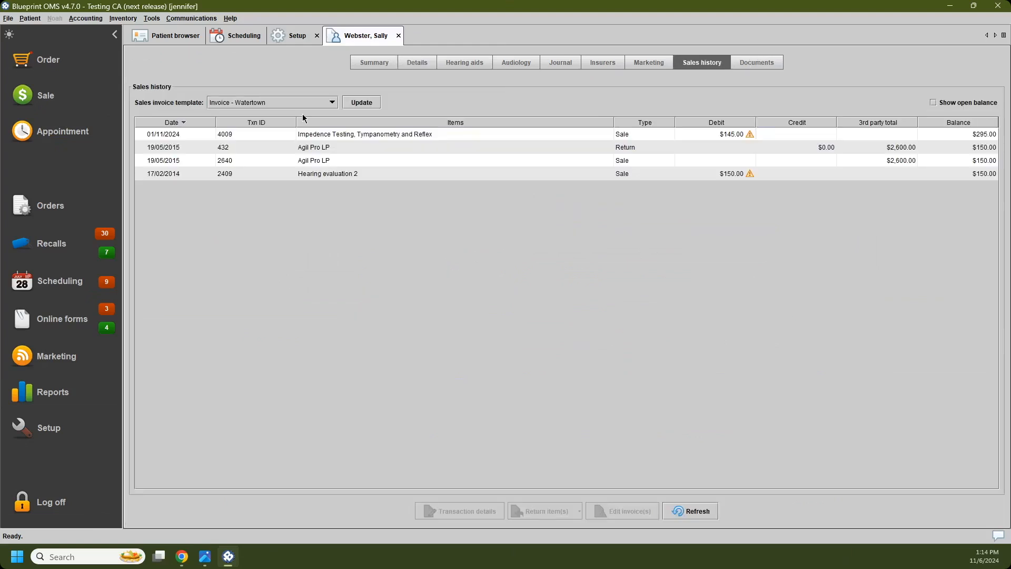
click(279, 103)
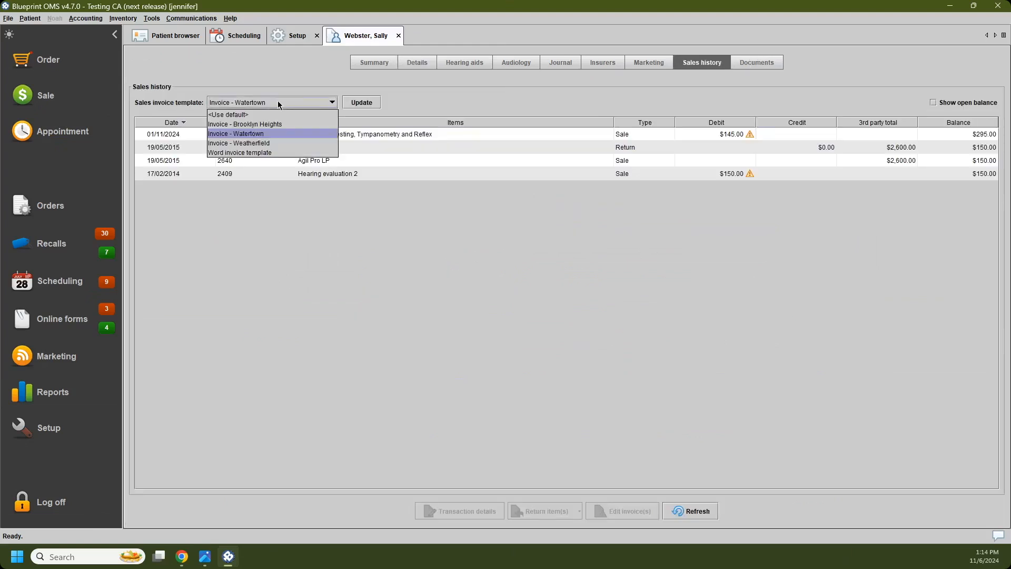
click(285, 135)
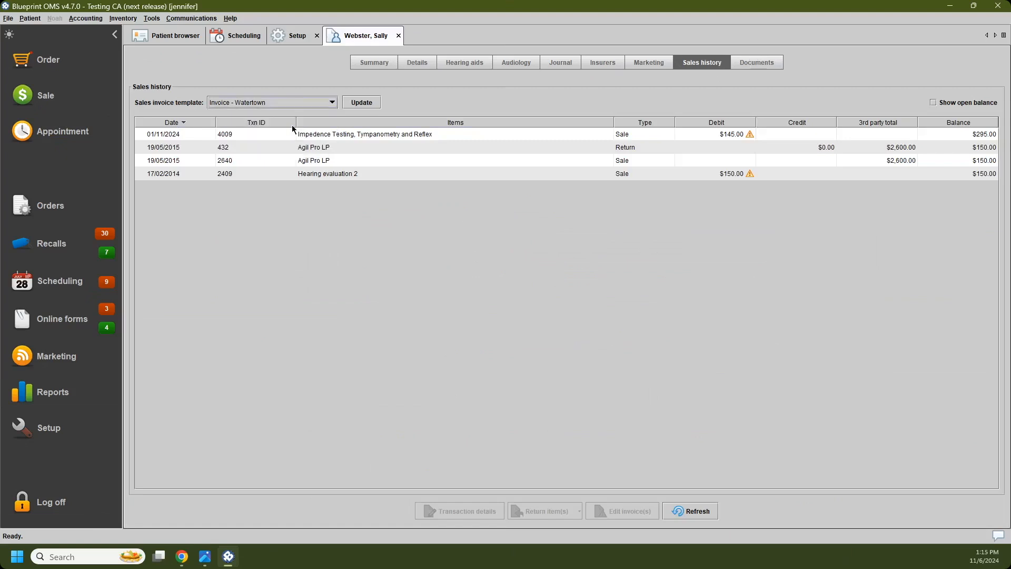
Step: Try to edit the invoice of the returned Agil Pro LP sale
click(338, 149)
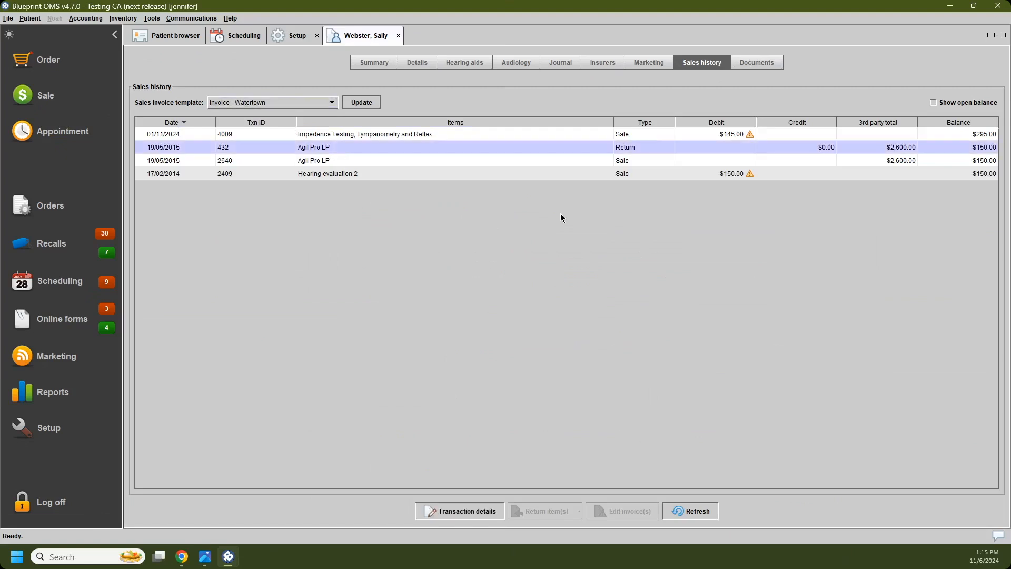
click(555, 159)
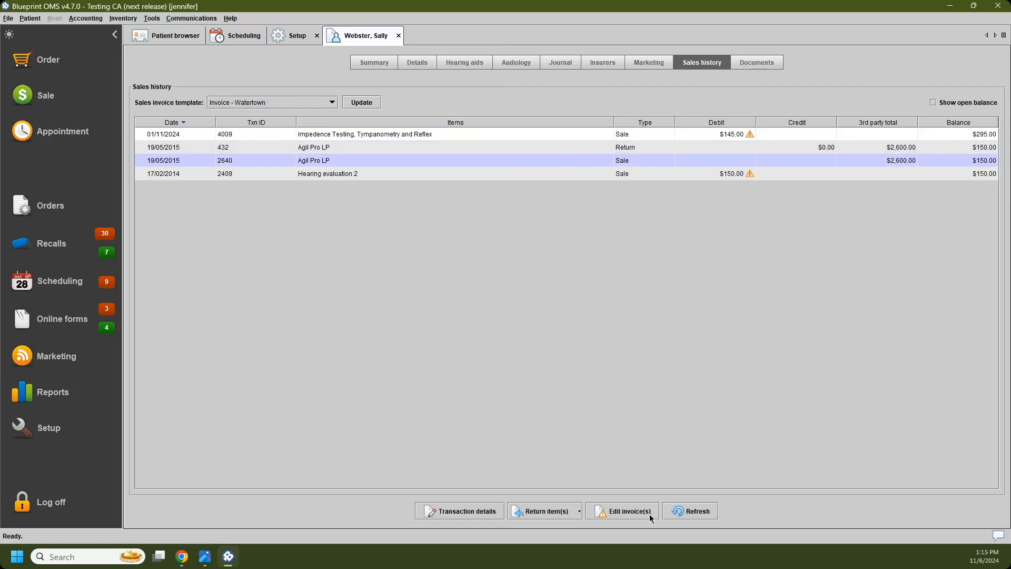
click(632, 512)
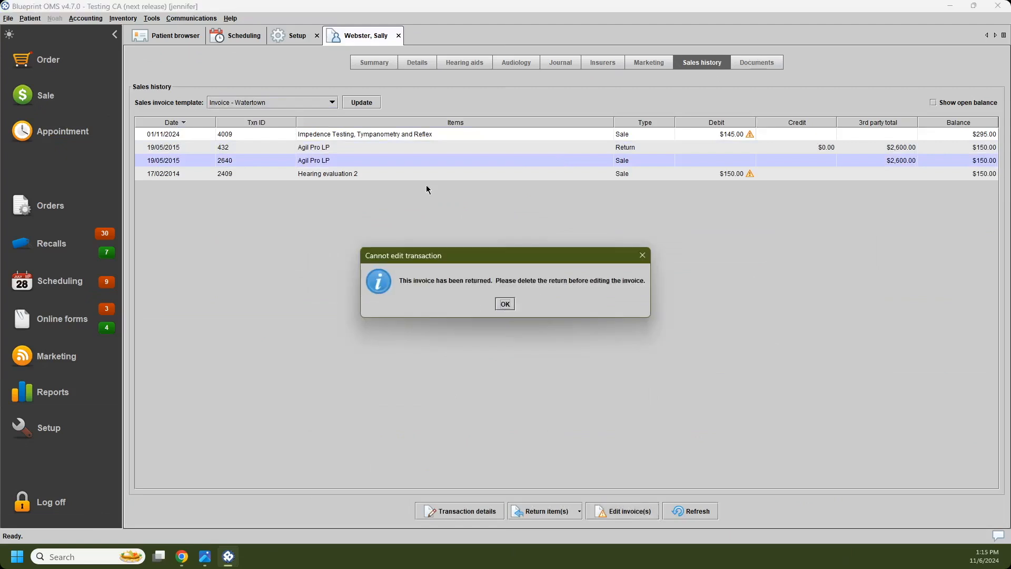
click(507, 304)
Step: Open the Impedence Testing, Tympanometry and Reflex sale for editing and set its invoice template to Invoice - Brooklyn Heights
click(502, 126)
click(502, 135)
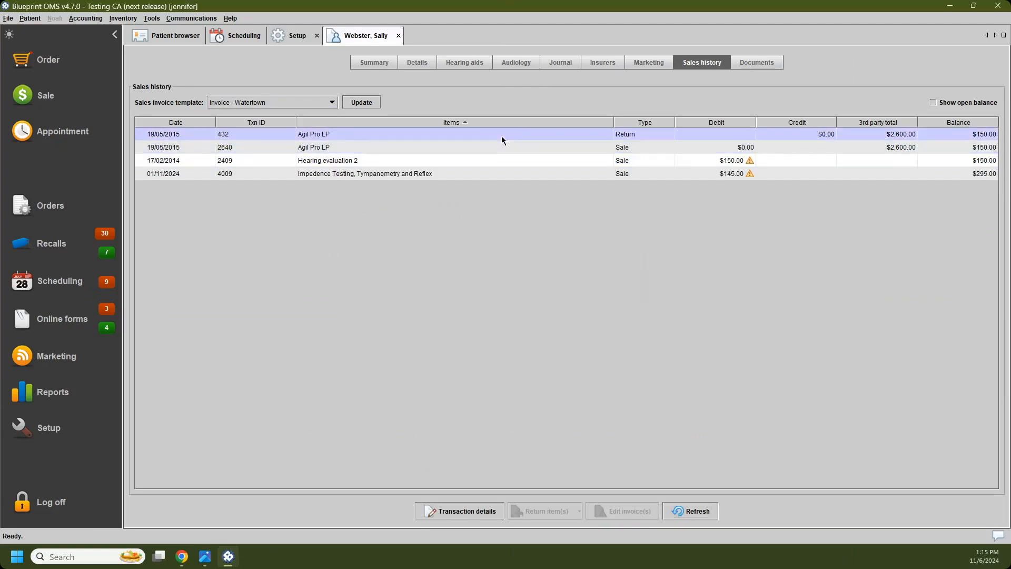
click(519, 173)
click(652, 517)
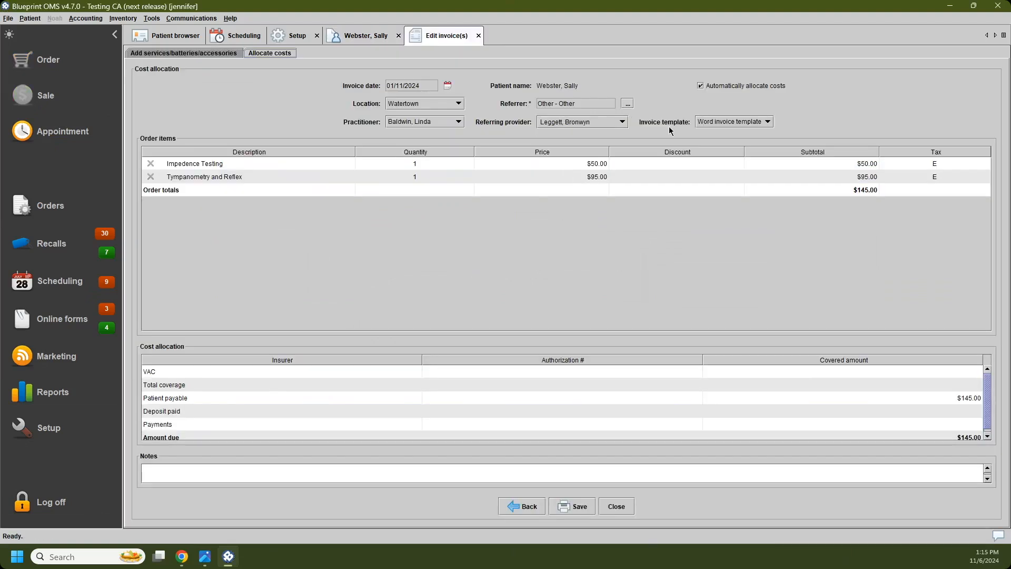
click(767, 122)
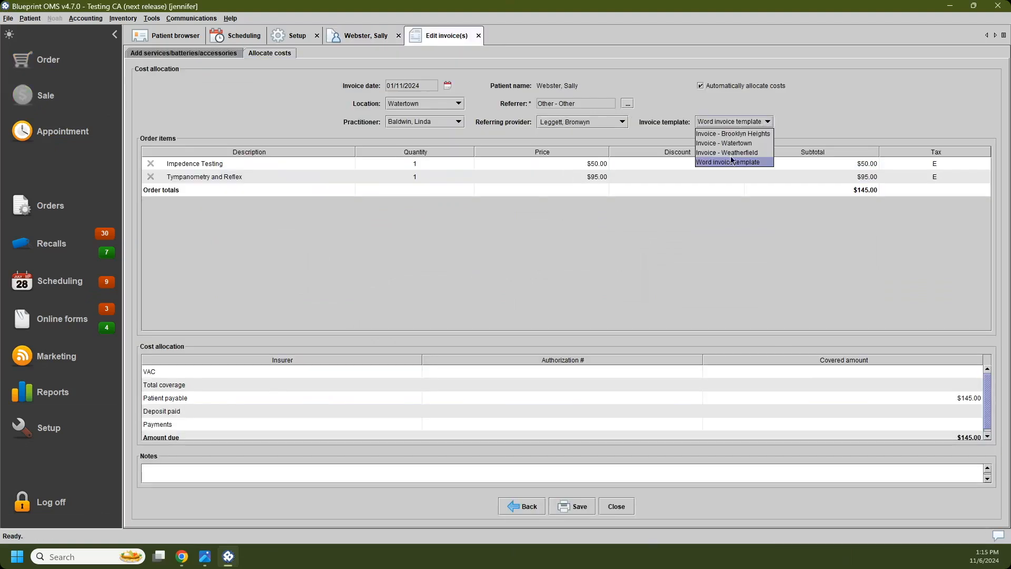
click(762, 134)
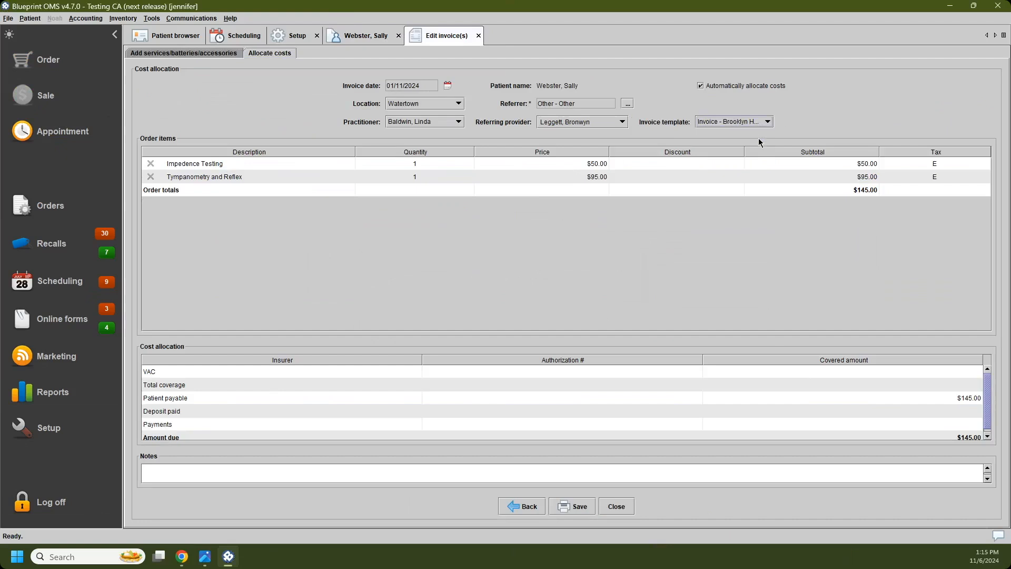